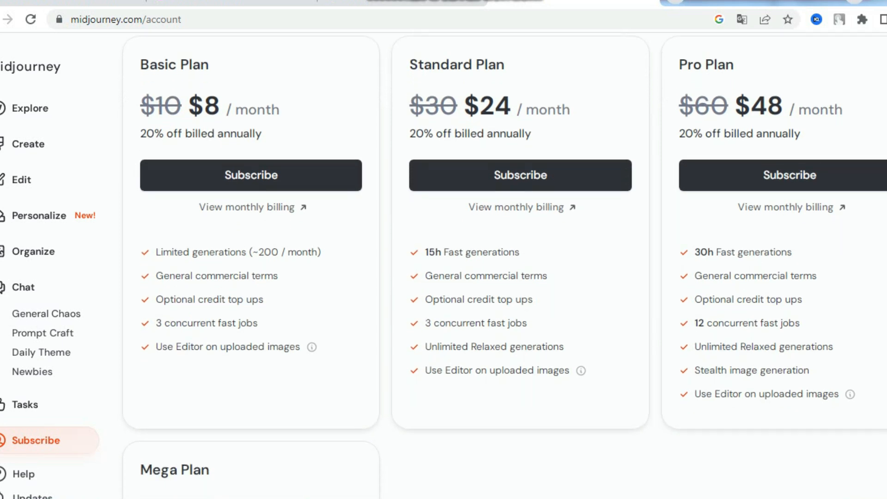
Step: Switch from Midjourney's plan page to PicLumen and view the generated images of the blond boy with a backpack
click(676, 4)
mouse_move(475, 55)
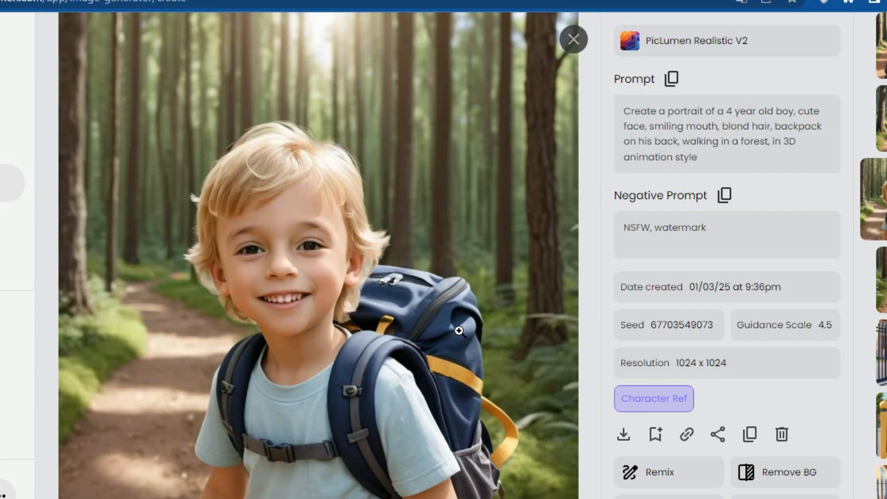
key(Right)
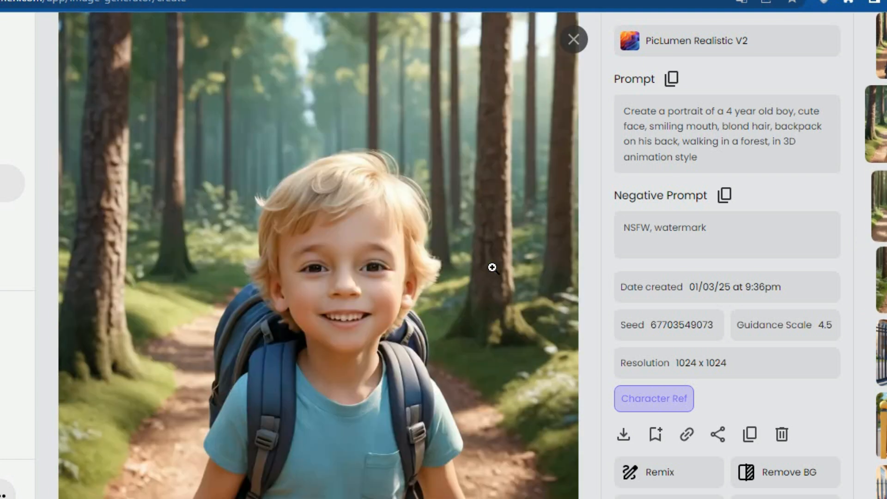
key(Right)
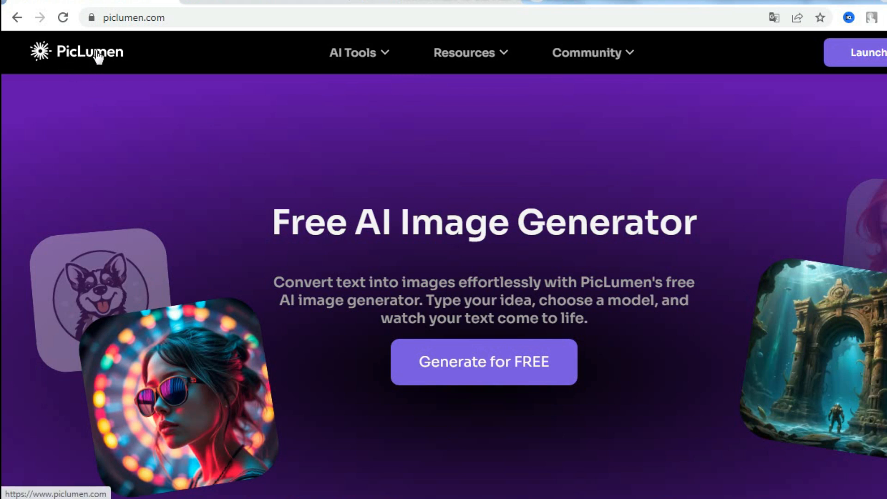
Step: Examine the homepage's sample images by category, from Concept art and Character design through Game assets, Posters & Flyers and E-Commerce
scroll(543, 199, down, 10)
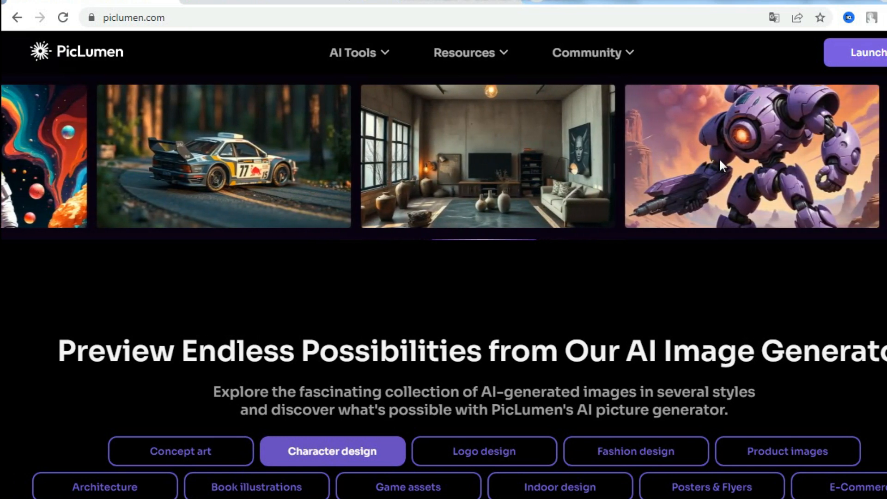
scroll(647, 153, down, 8)
click(175, 96)
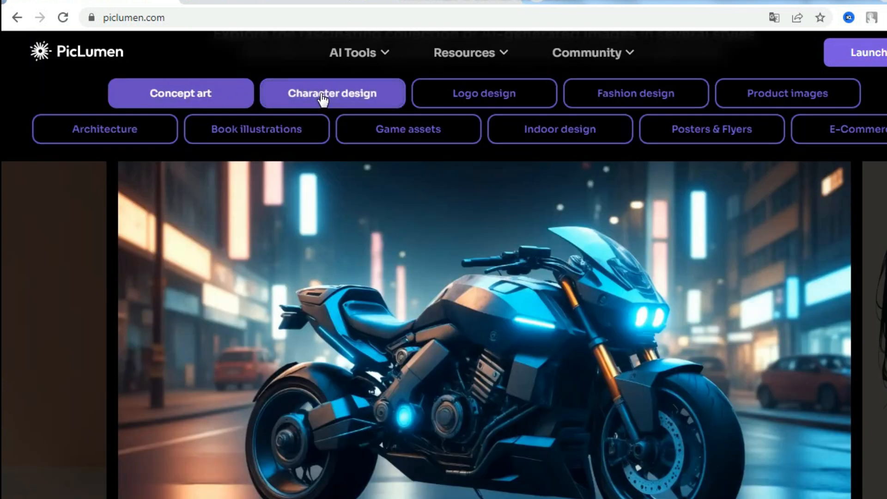
click(336, 96)
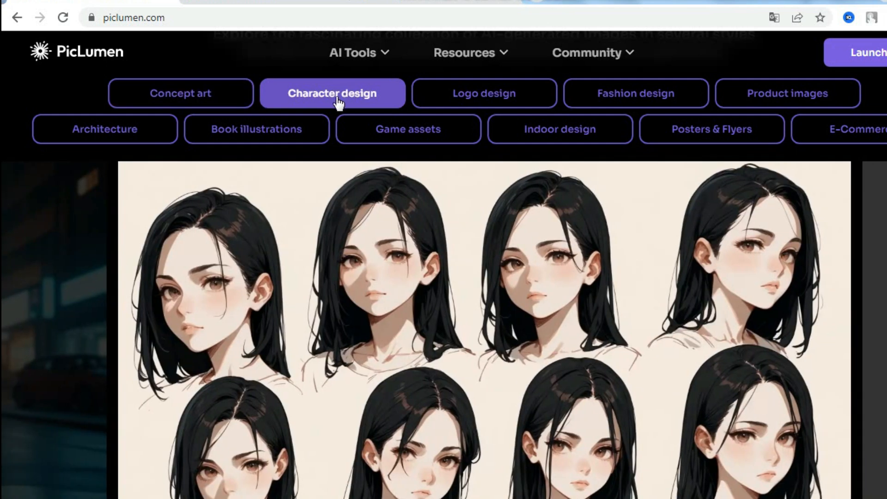
click(490, 94)
click(630, 97)
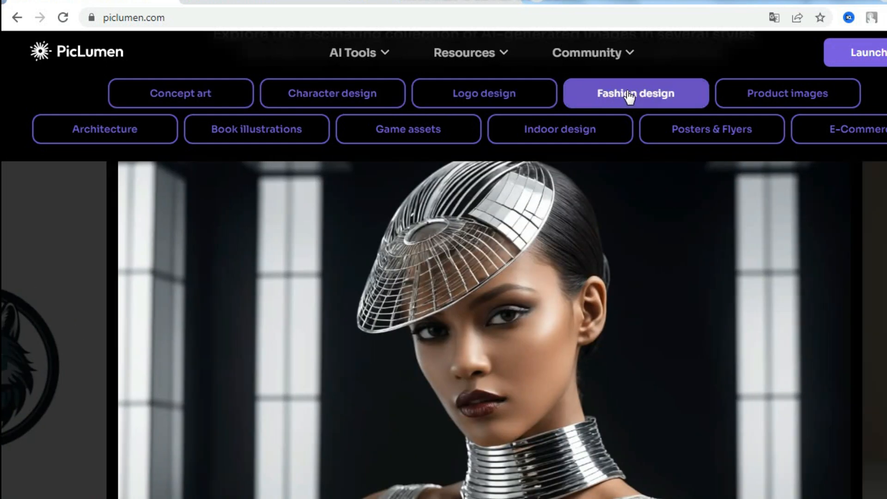
click(766, 108)
click(147, 138)
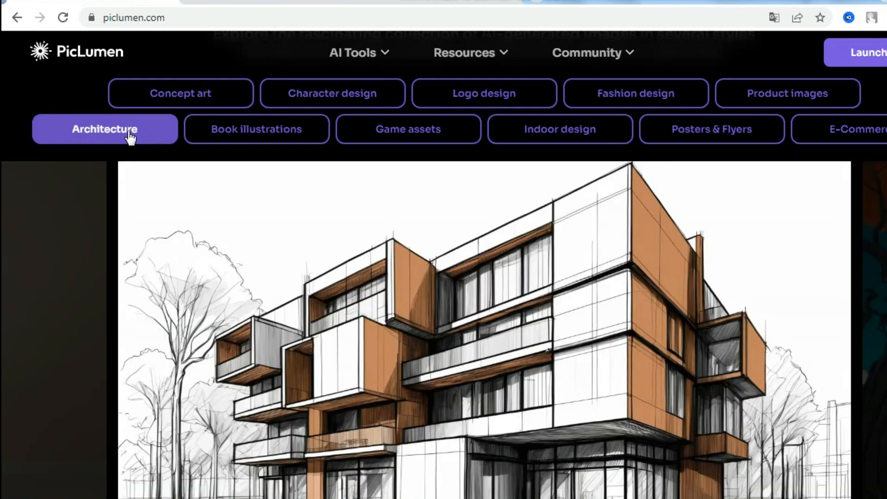
click(266, 139)
click(451, 136)
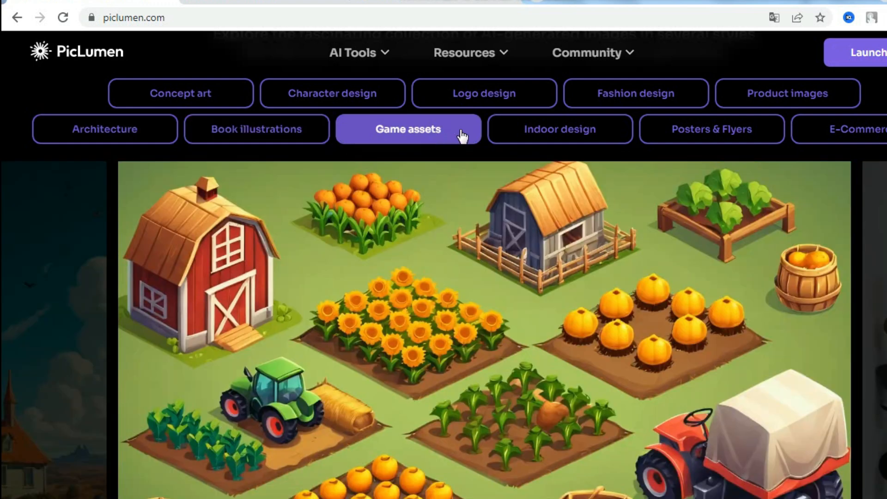
click(563, 142)
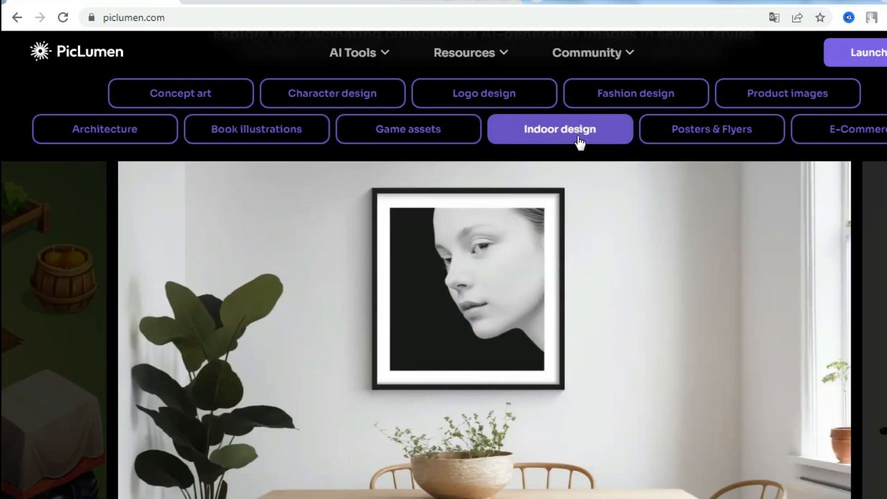
click(719, 144)
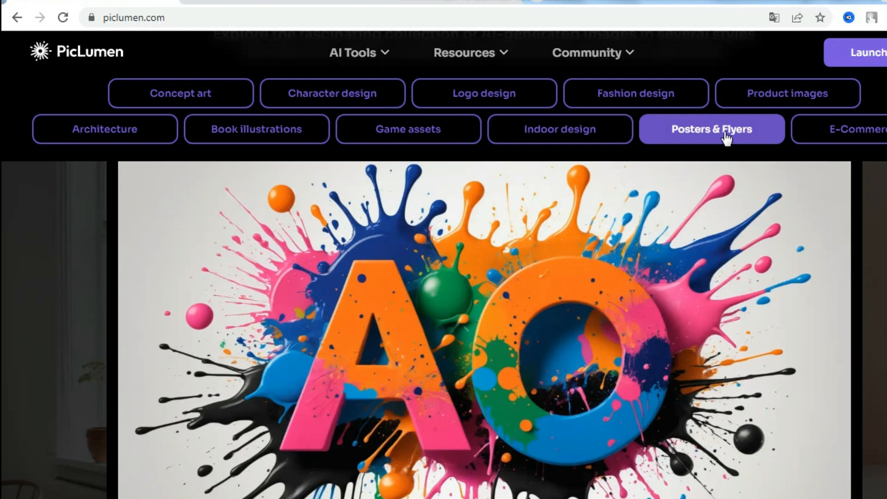
click(859, 139)
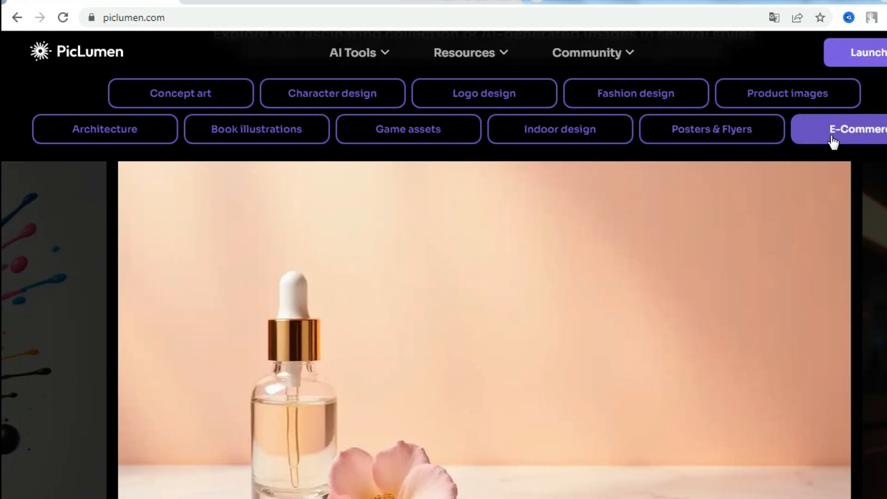
Step: Review the available AI tools and their homepage descriptions, including Background Remover, Image Upscaler, Image Colorizer and Image Reference
mouse_move(355, 53)
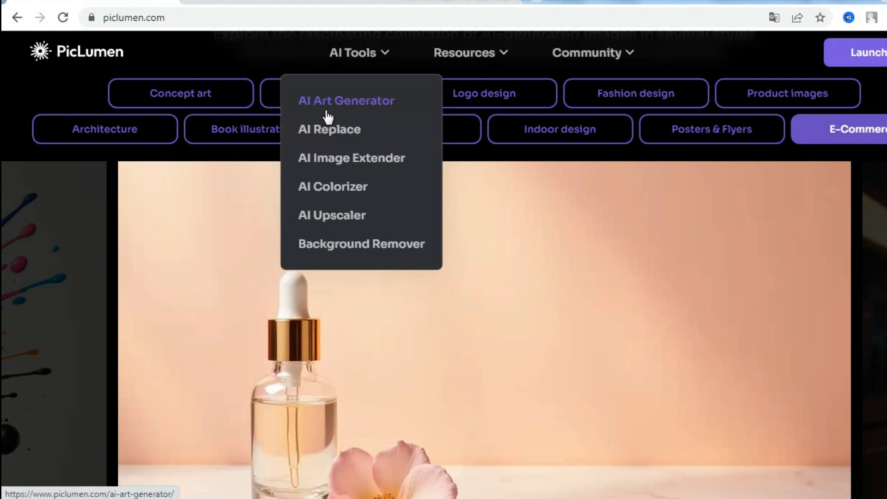
scroll(106, 299, down, 10)
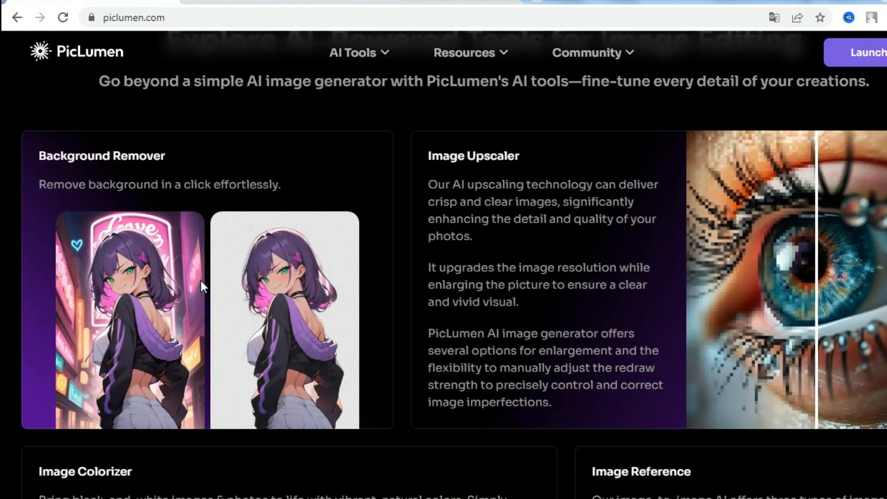
scroll(144, 178, down, 5)
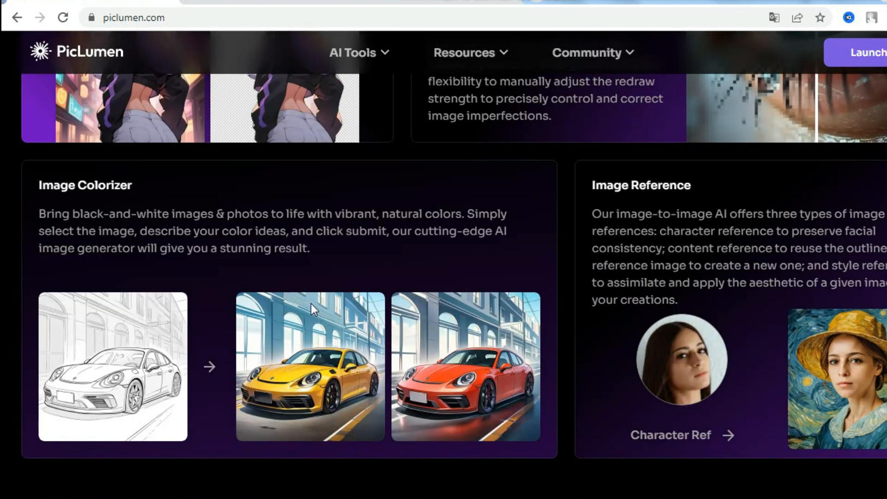
Step: Open the free AI image generator from the start of the homepage
scroll(815, 231, up, 20)
scroll(791, 225, down, 1)
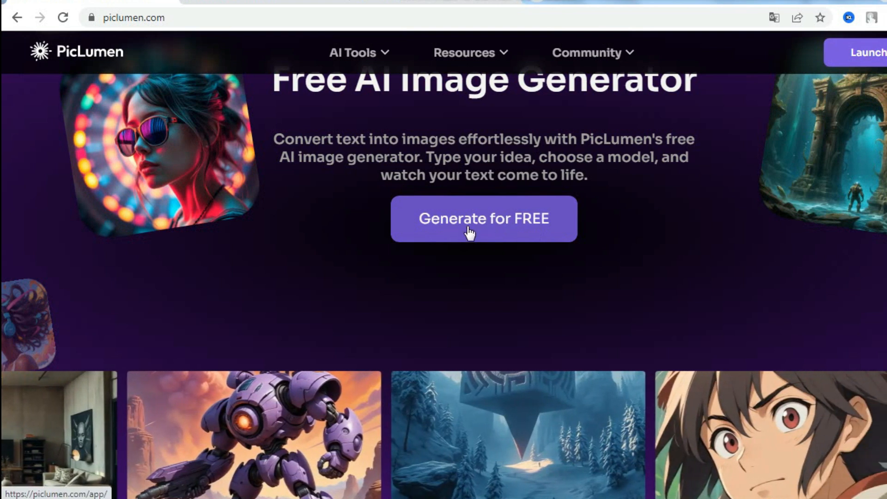
click(492, 218)
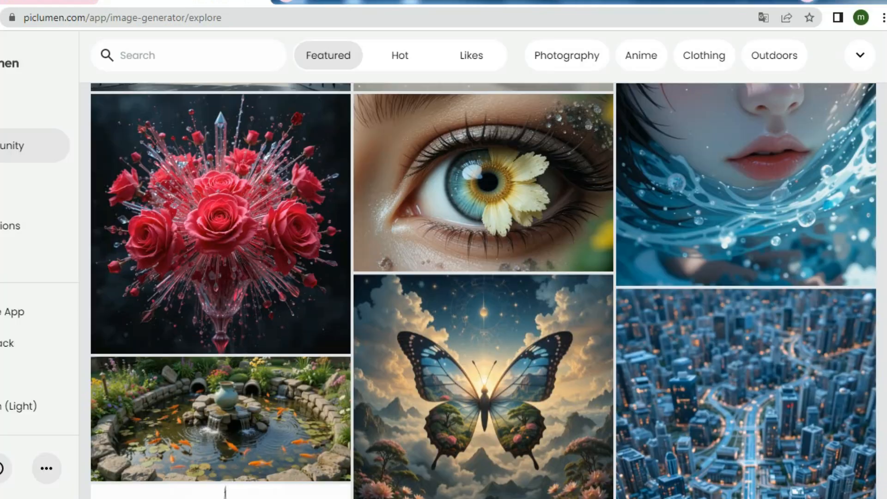
Step: Browse the featured images in the community gallery and open the picture of the dog by the Christmas tree
scroll(484, 291, down, 5)
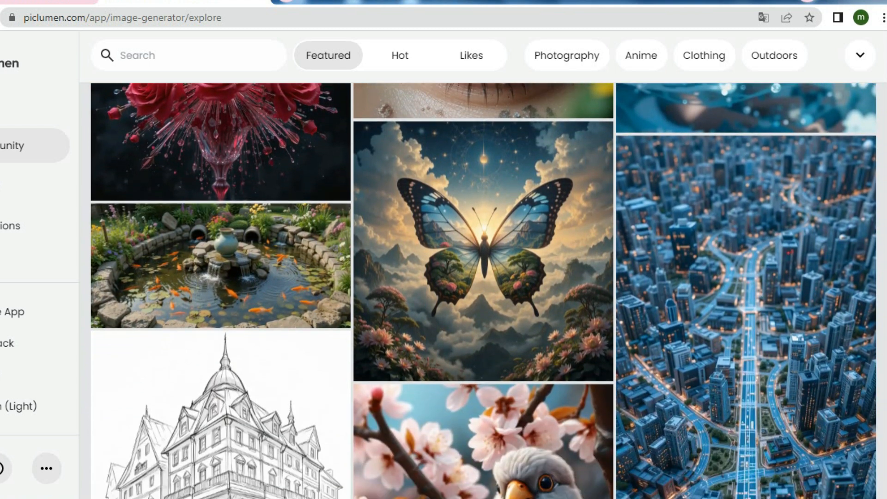
scroll(483, 291, down, 5)
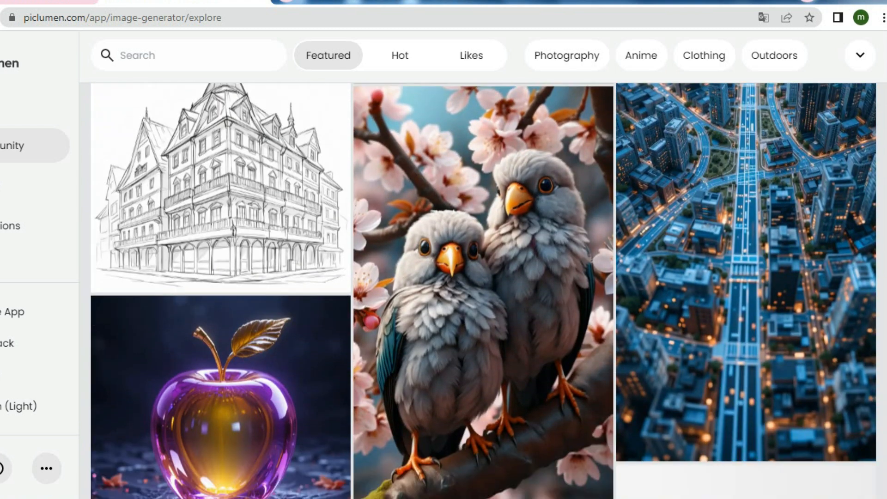
scroll(484, 291, down, 10)
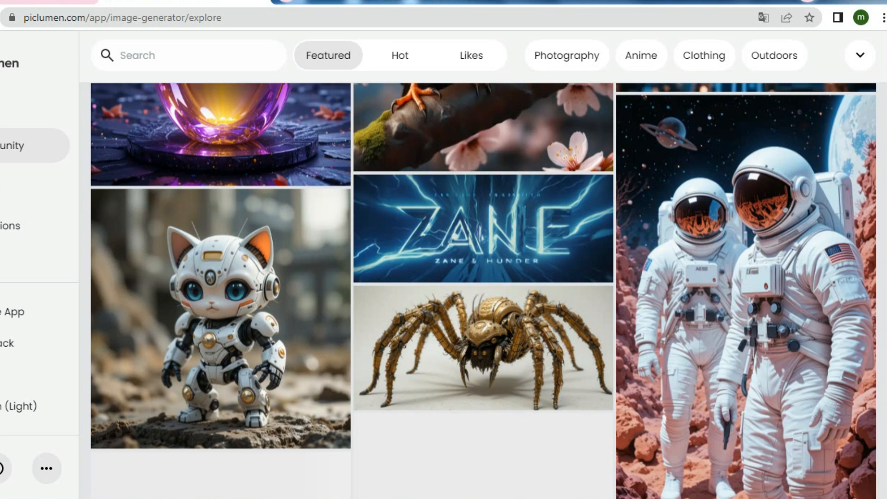
scroll(757, 214, down, 10)
scroll(716, 217, down, 5)
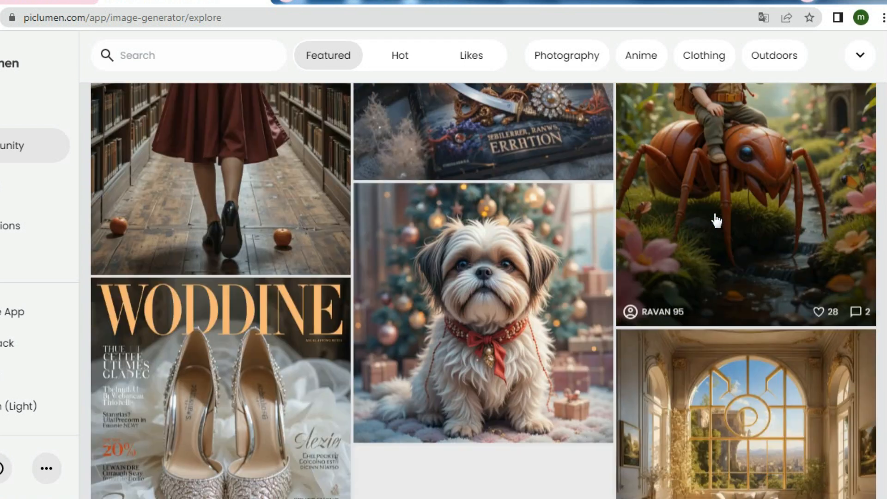
click(541, 244)
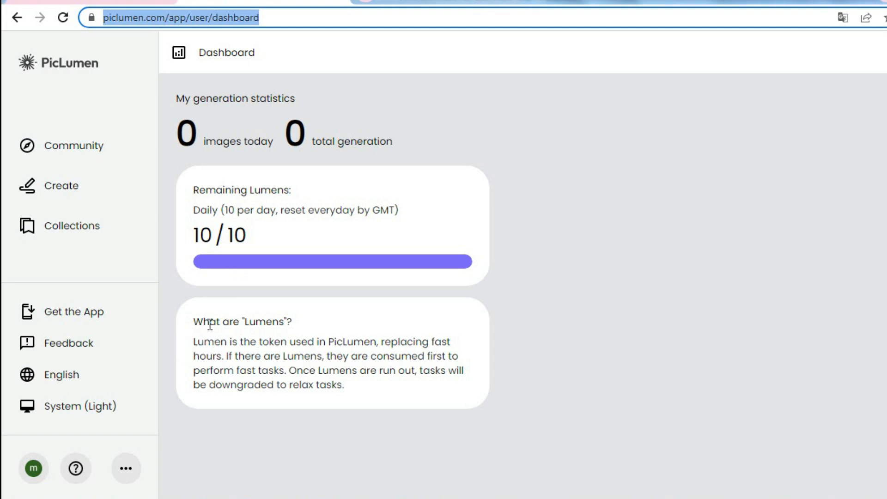
Step: Read the explanation of Lumens on the account dashboard
drag(193, 324, 394, 383)
click(475, 337)
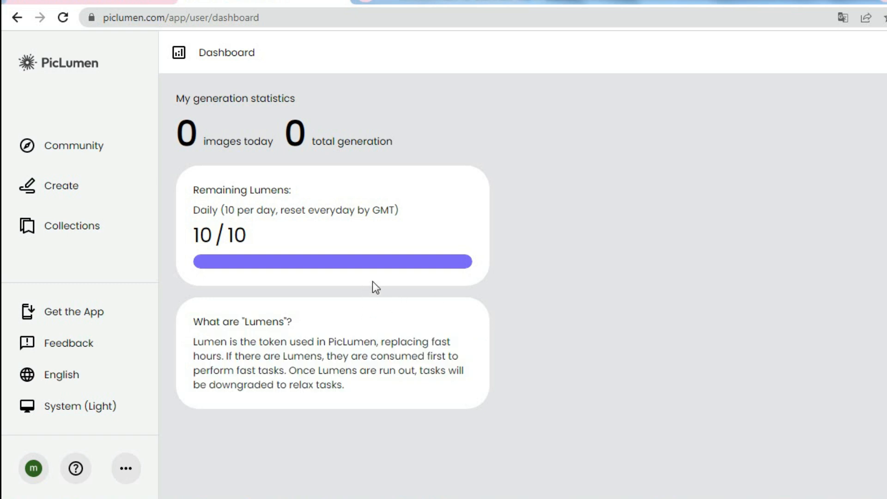
Step: Go to the image creation page and select the PicLumen Realistic V2 model
click(63, 192)
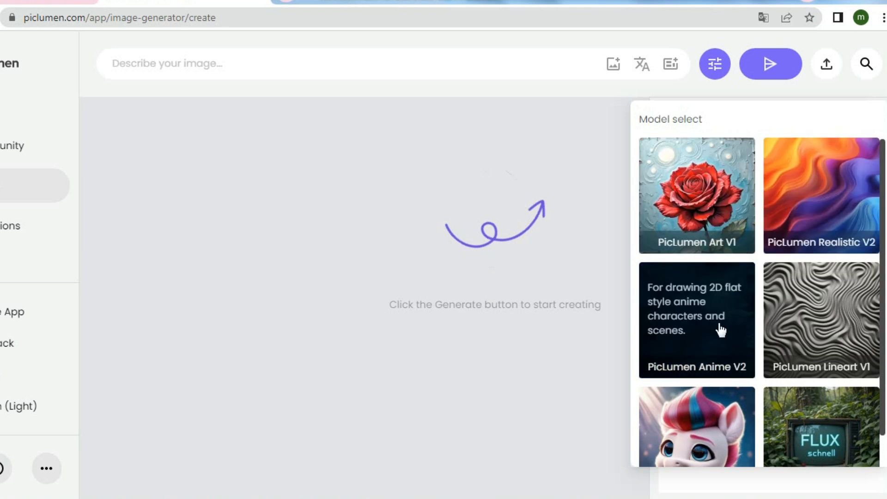
scroll(721, 329, down, 1)
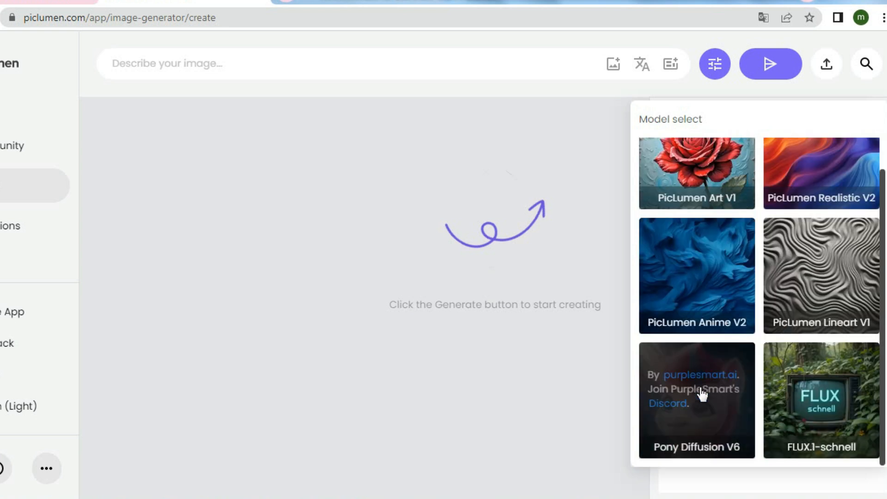
click(831, 205)
Step: Examine the available square, portrait and landscape aspect ratios for the new image
scroll(766, 291, down, 2)
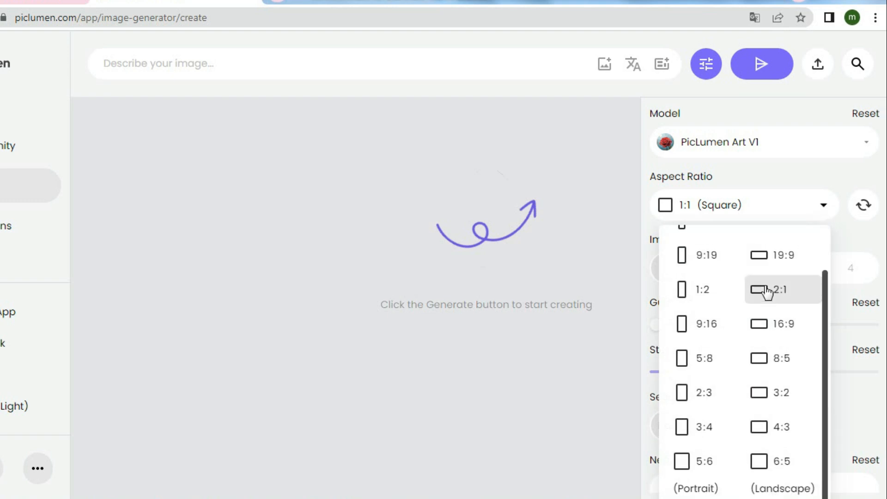
scroll(766, 291, up, 2)
scroll(759, 300, down, 2)
scroll(748, 243, up, 2)
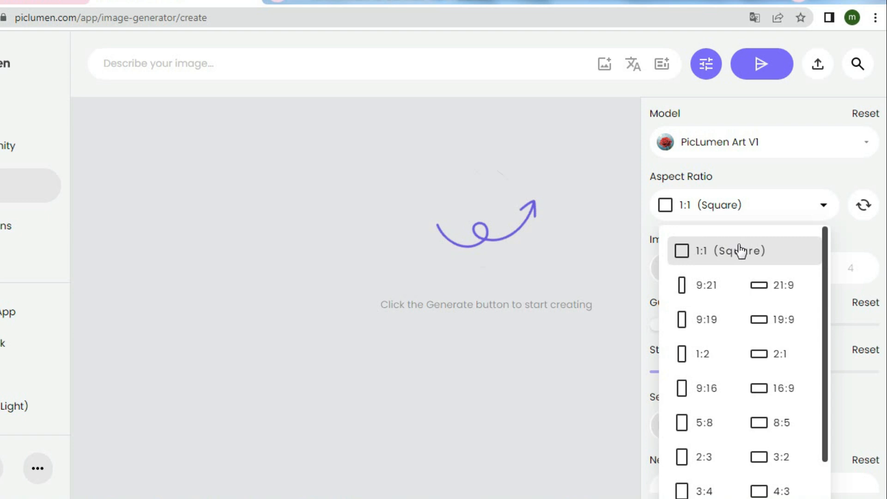
scroll(723, 357, down, 2)
scroll(714, 287, up, 2)
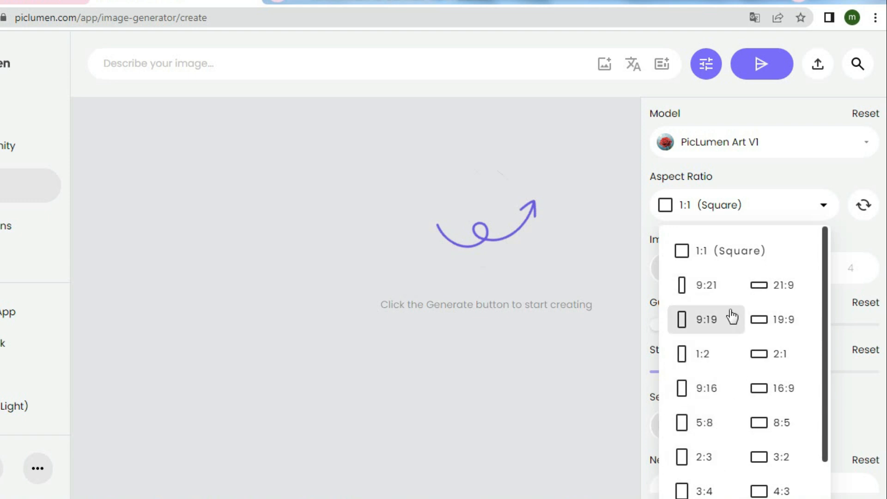
scroll(721, 339, down, 2)
scroll(709, 341, up, 2)
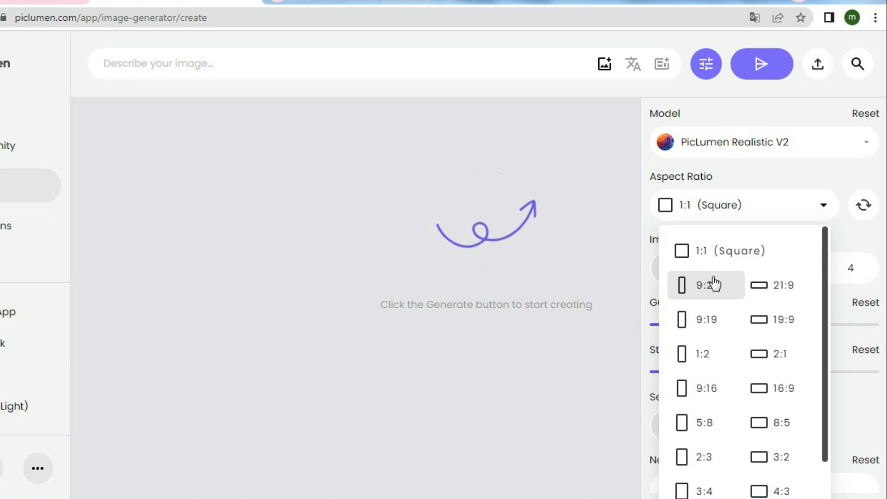
Step: Enter the prompt "A young Latina woman, 22 years old, with blue eyes, long wavy silver hair, a bright smile, portrait, hyper-realistic, 4K resolution, Ultra HD"
click(343, 69)
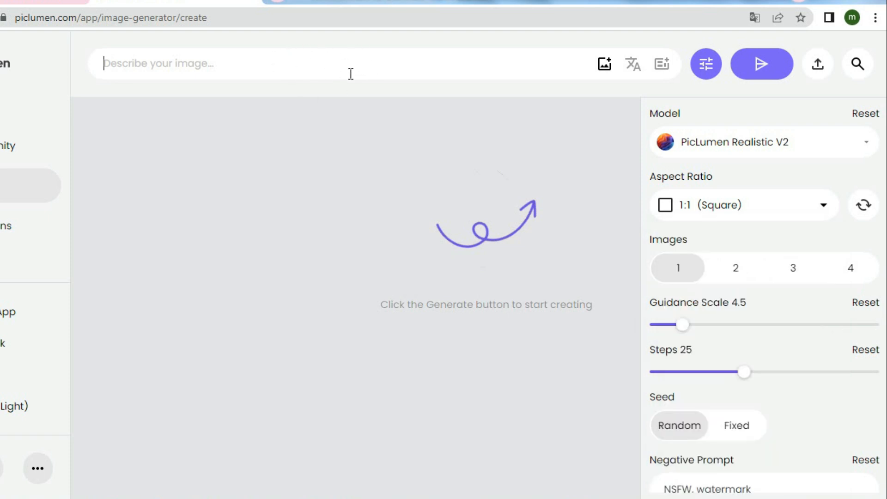
text(A young Latina woman, 22 years old, with blue eyes, long wavy silver hair, a bright smile, portrait, hyper-realistic, 4K resolution, Ultra HD)
drag(104, 63, 276, 78)
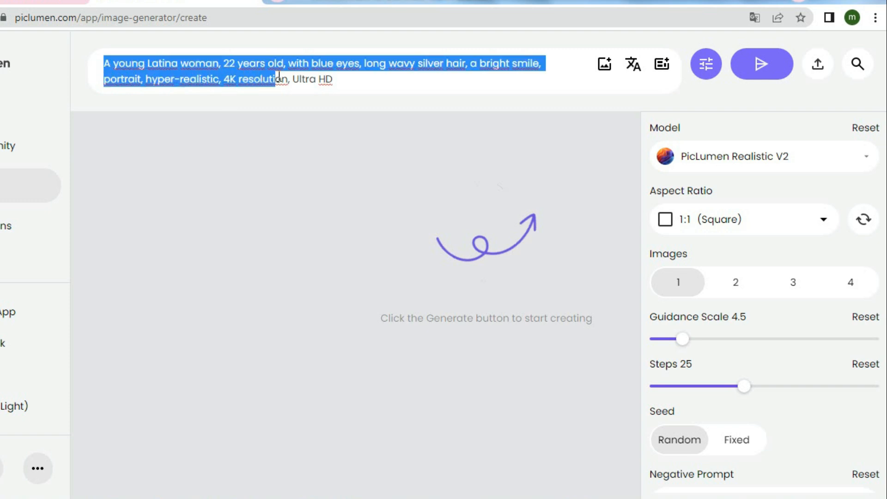
click(351, 81)
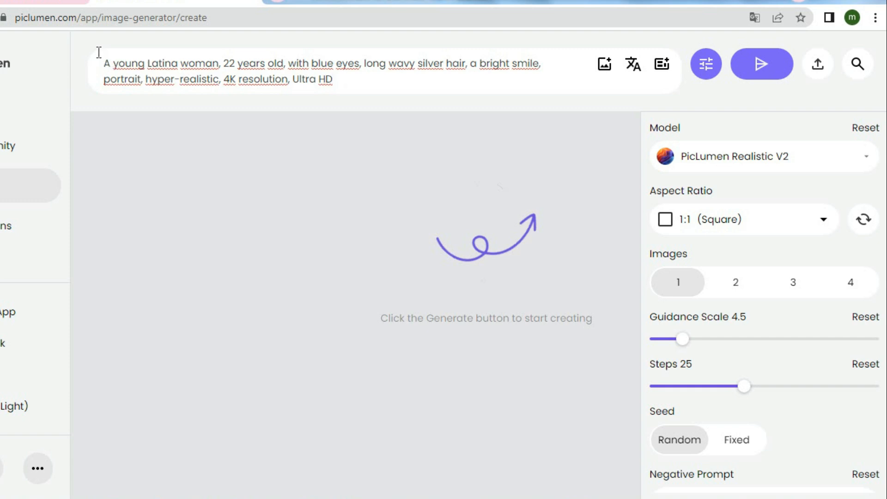
Step: Review the complete prompt and its auto-translate option, and hide the generation settings
drag(106, 60, 421, 72)
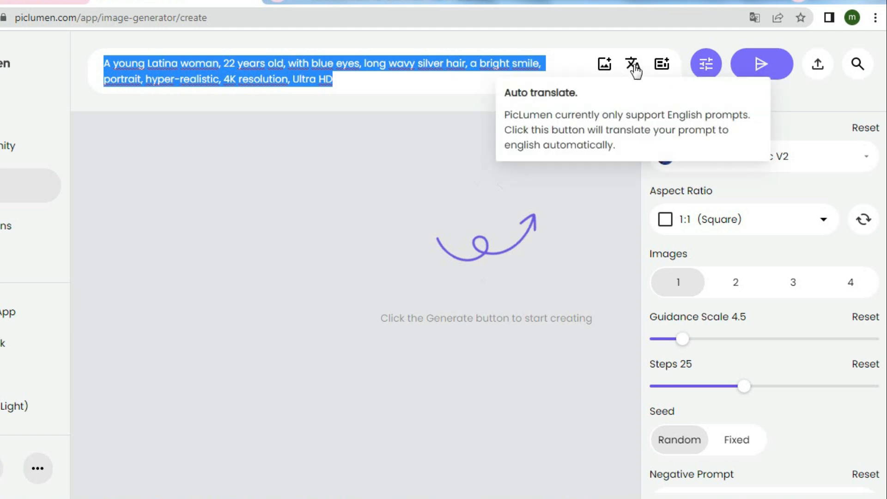
click(664, 69)
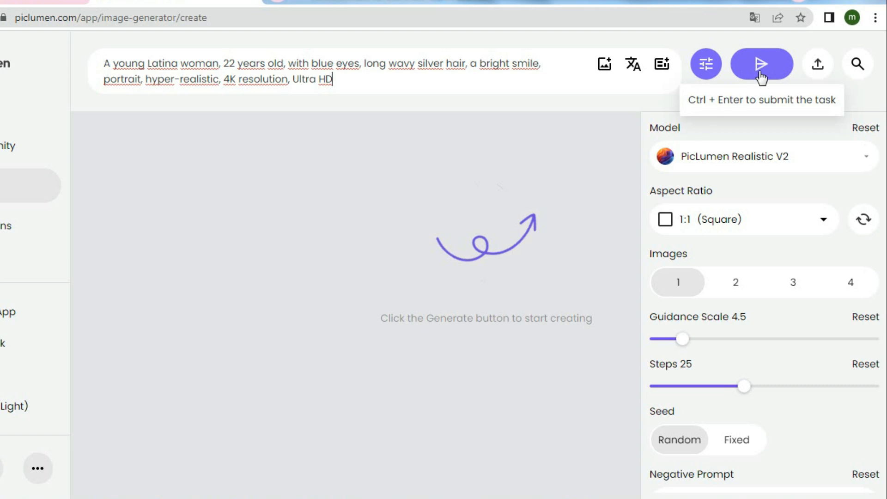
click(704, 73)
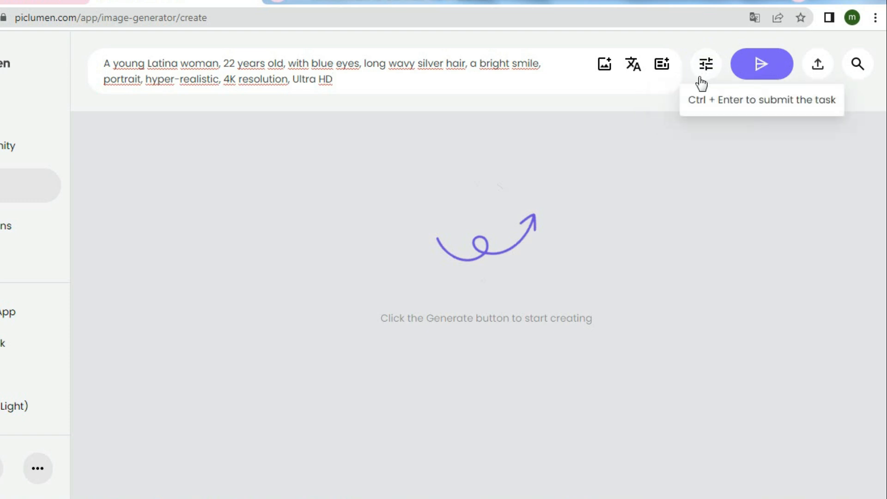
Step: Show the generation settings again and select the PicLumen Realistic V2 model after comparing the available models
click(696, 73)
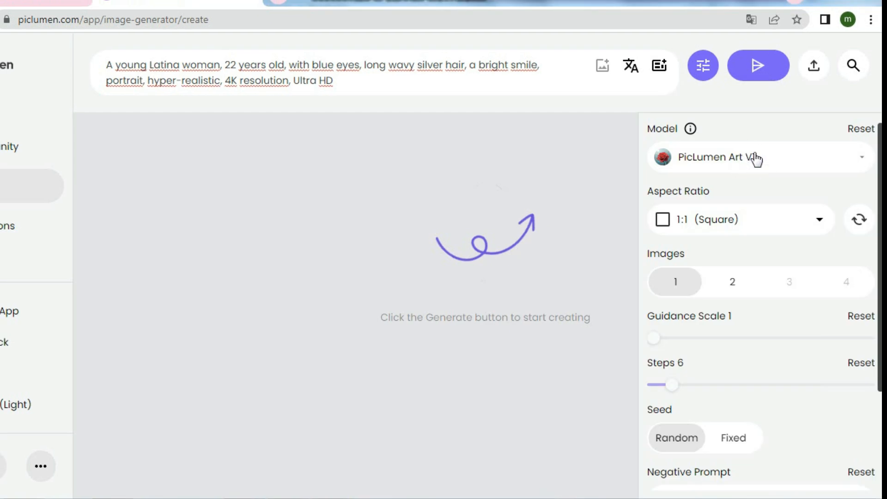
click(803, 161)
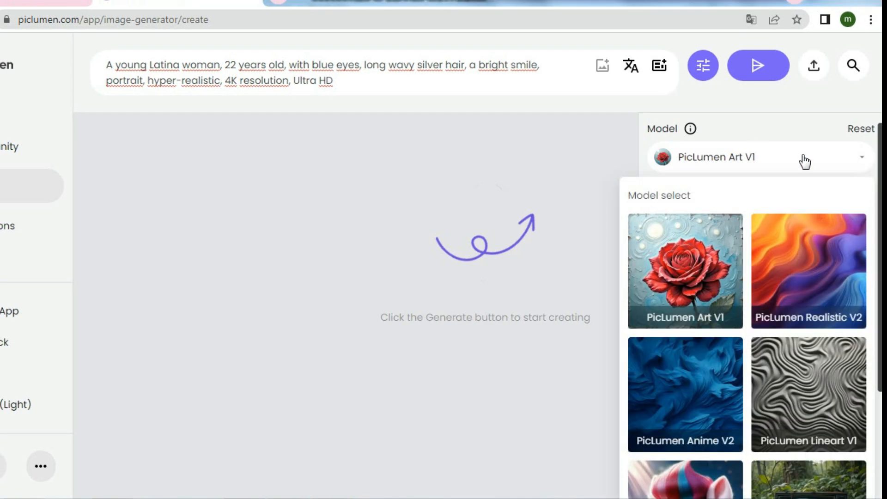
click(736, 163)
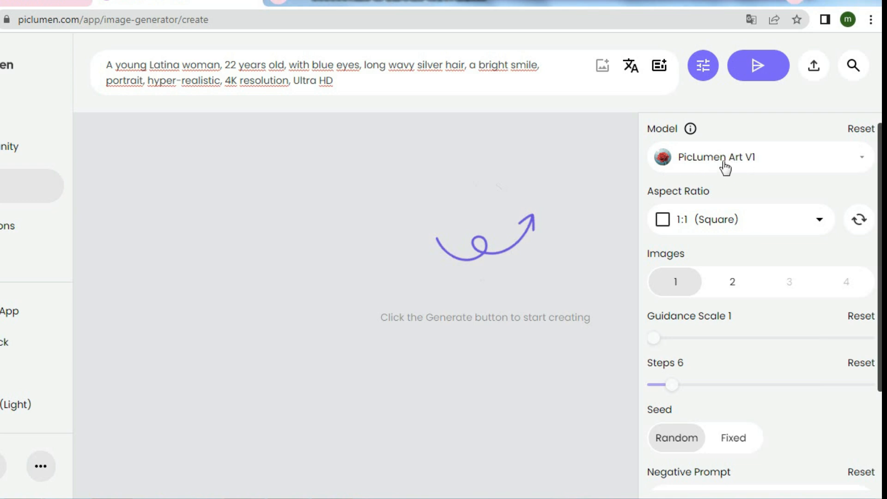
click(823, 163)
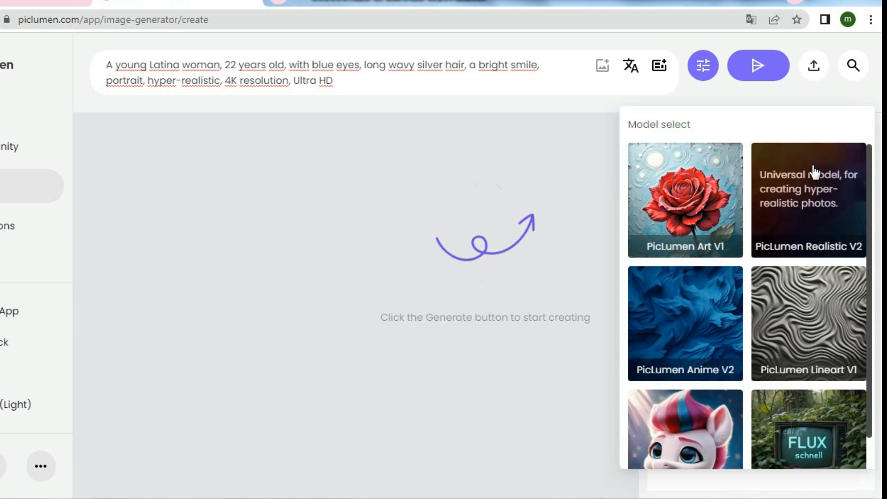
scroll(774, 224, down, 1)
scroll(767, 178, up, 1)
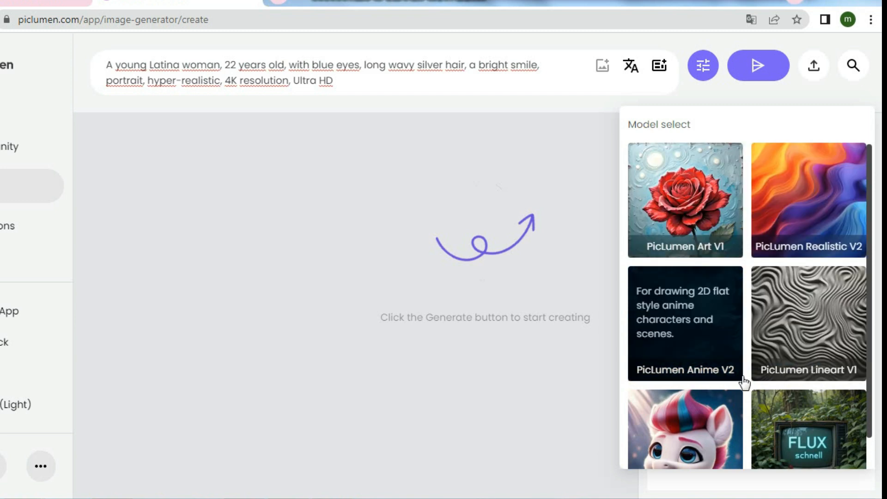
scroll(812, 323, down, 1)
scroll(748, 268, up, 1)
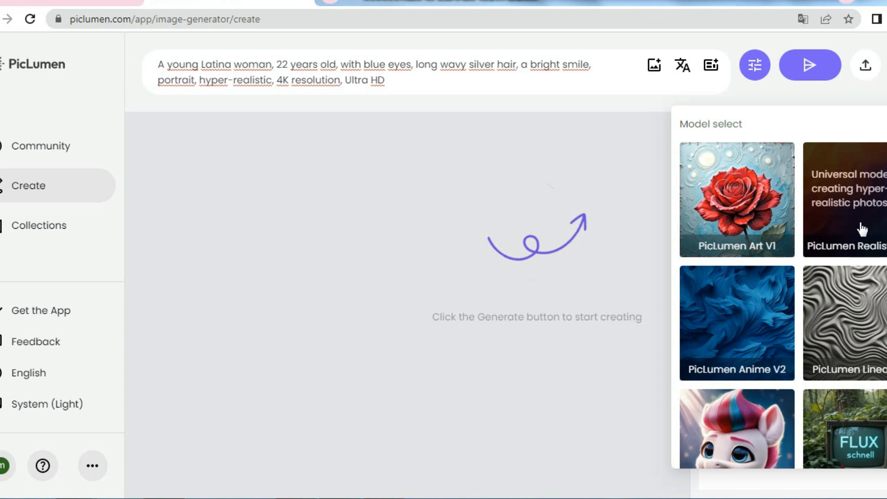
click(862, 229)
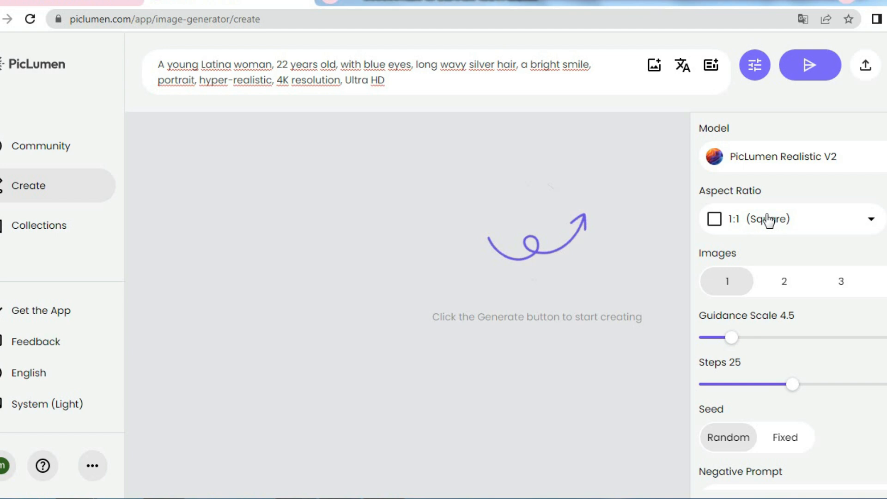
Step: Keep the 1:1 square aspect ratio, set the number of images to 2, and generate the portraits
click(777, 222)
scroll(798, 278, down, 2)
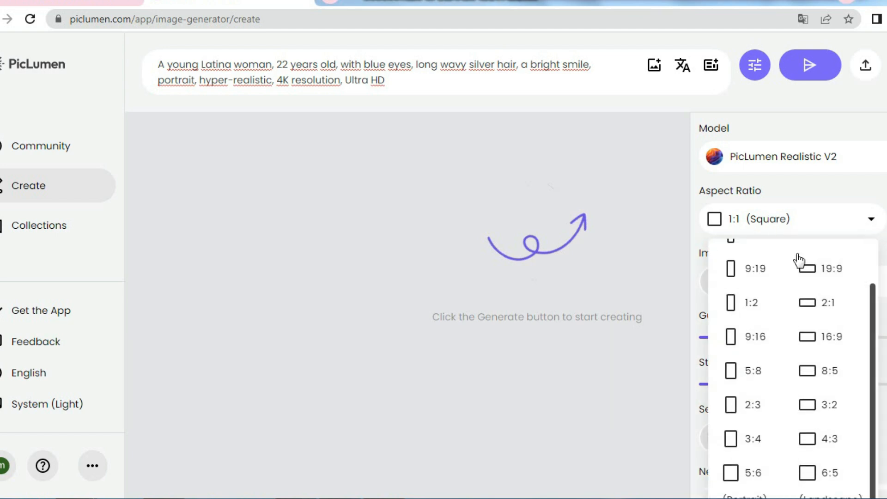
scroll(798, 259, up, 2)
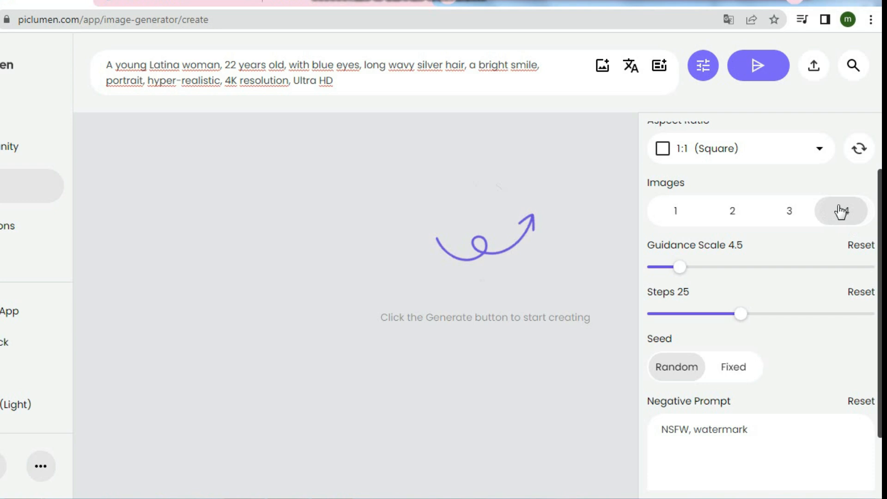
click(708, 214)
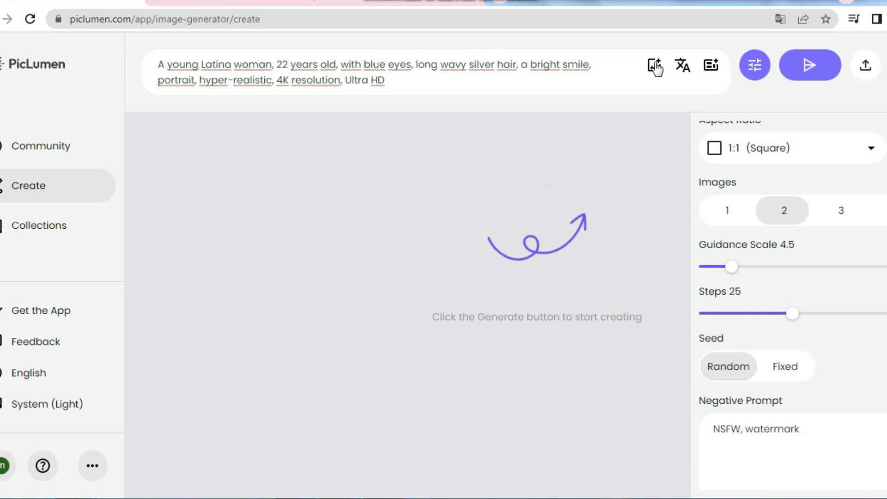
click(808, 69)
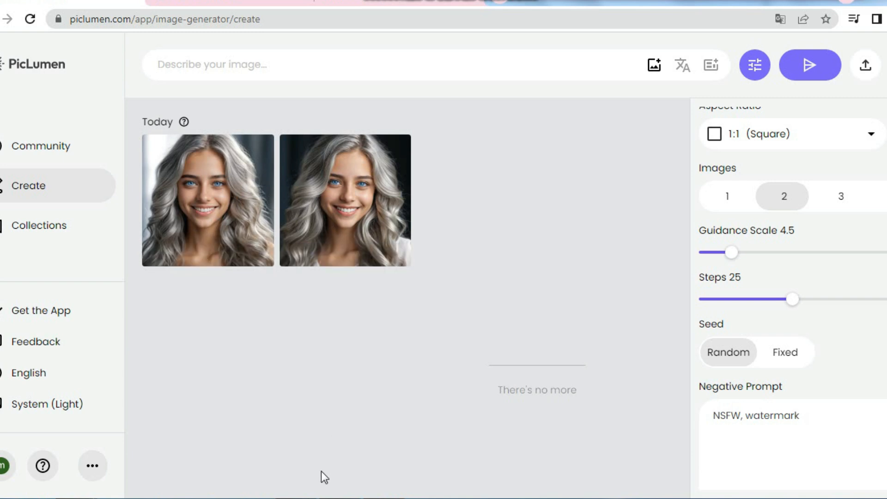
Step: Download the second generated portrait of the silver-haired woman as a PNG (90% quality)
click(368, 250)
click(402, 301)
click(371, 251)
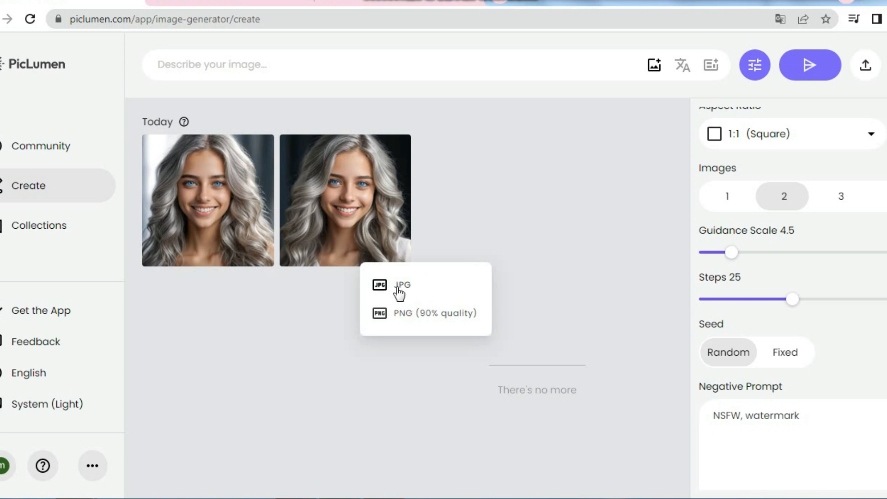
click(404, 317)
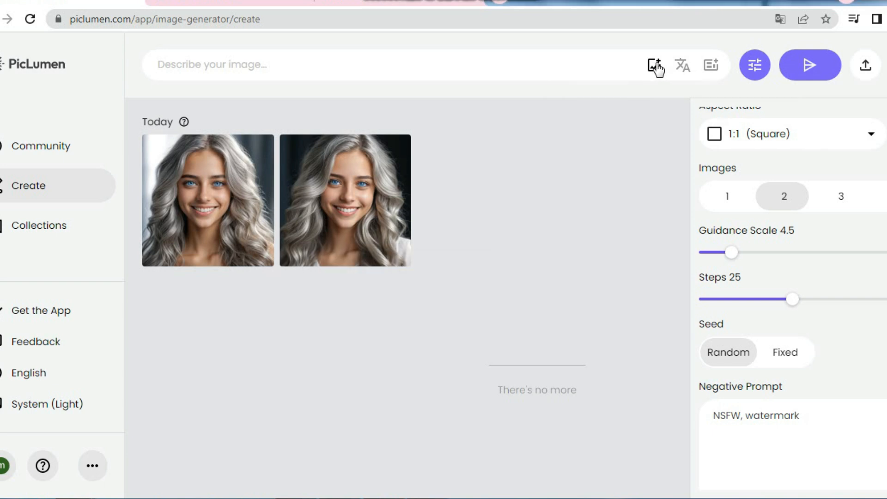
Step: Add the silver-haired woman's portrait as the reference image with type Character Ref and strength 0.8
click(656, 68)
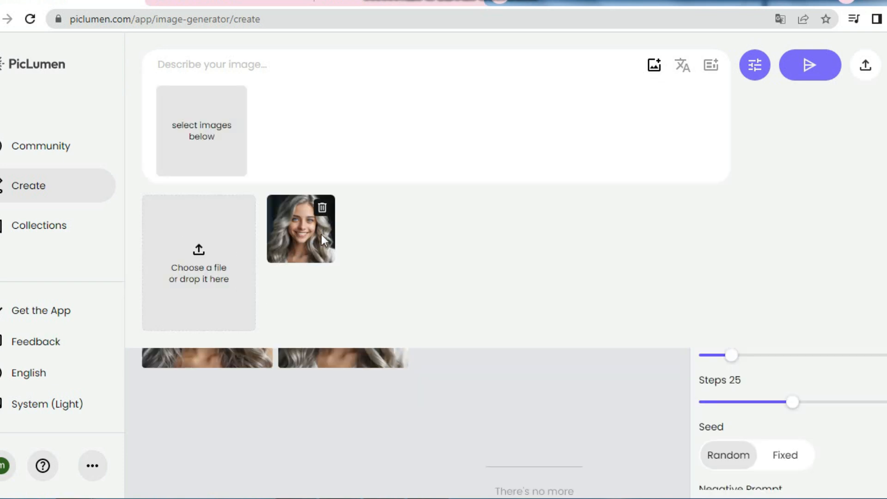
click(309, 236)
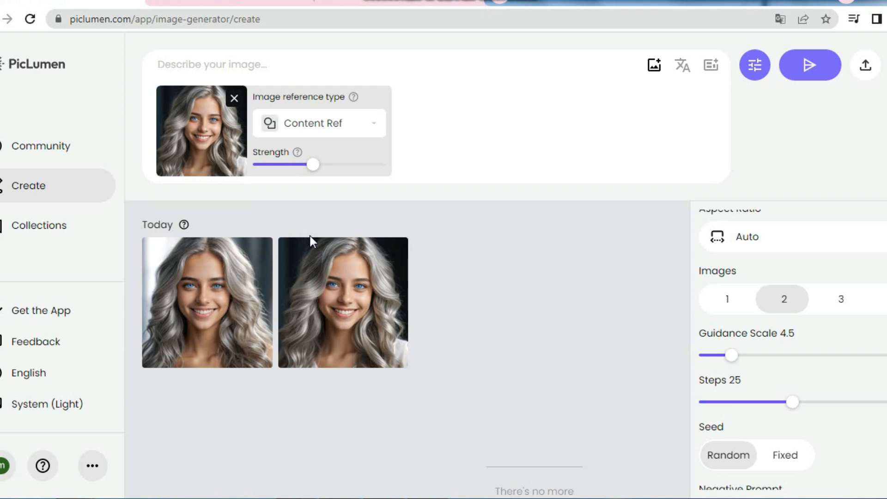
click(373, 132)
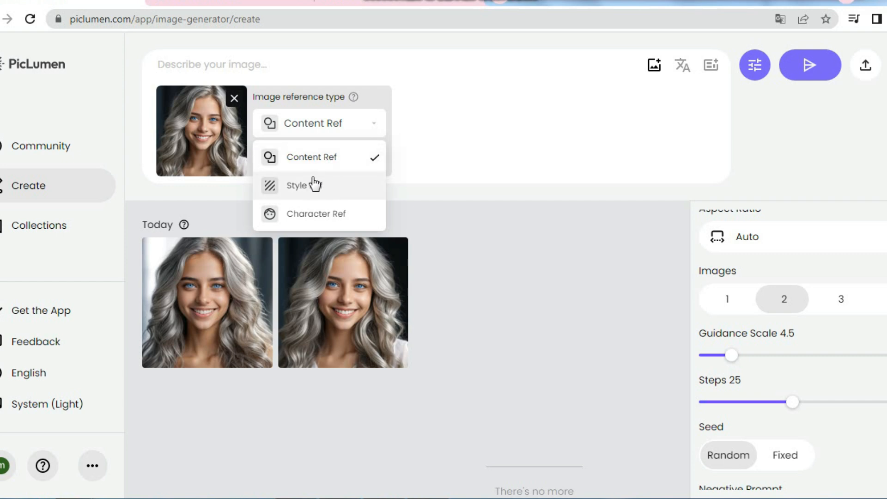
click(317, 215)
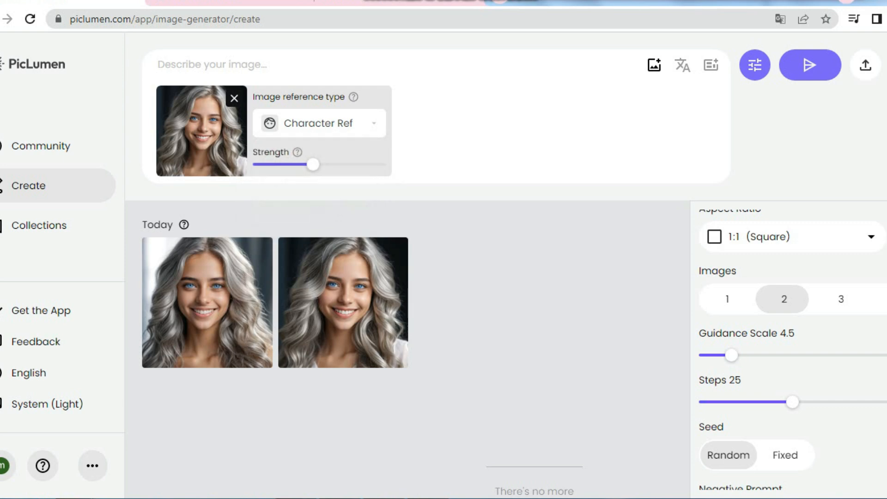
drag(312, 166, 362, 177)
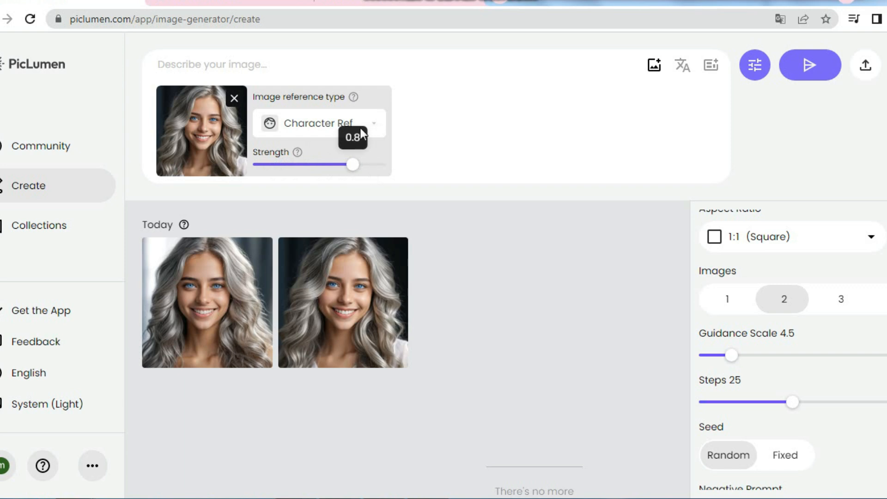
Step: Enter the prompt "A girl sitting in a café" and generate images from it with the character reference
click(248, 70)
text(A girl sitting in a café)
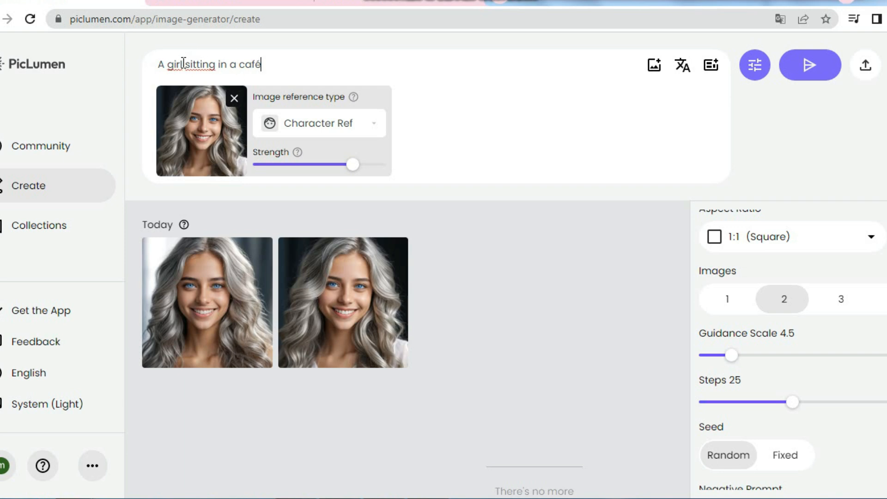
drag(161, 64, 256, 63)
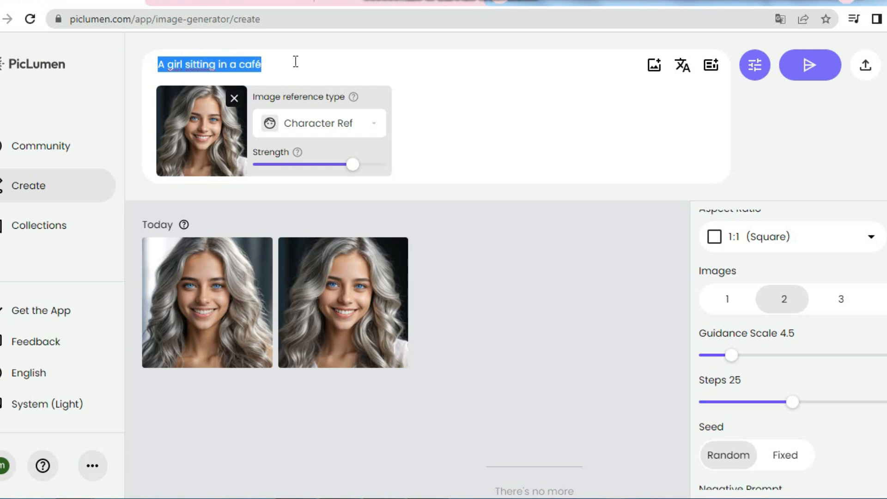
click(808, 79)
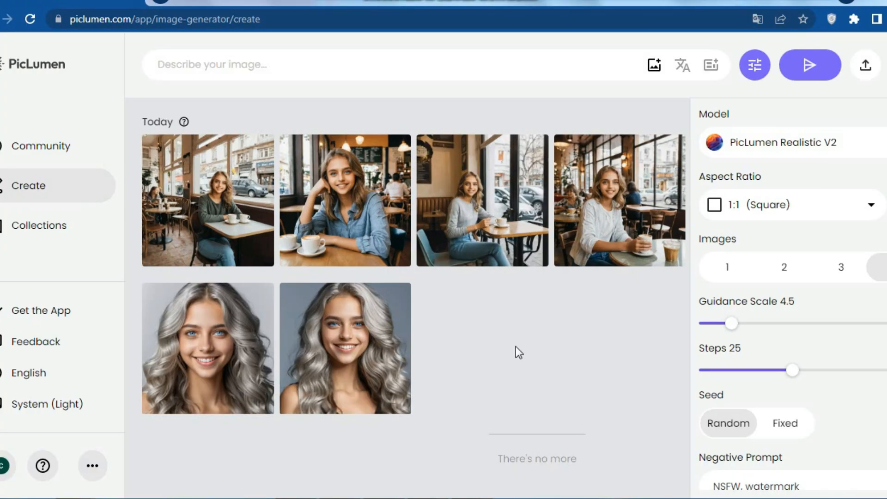
Step: View the generated café images at full size and compare the girl's face with the original portrait
mouse_move(315, 221)
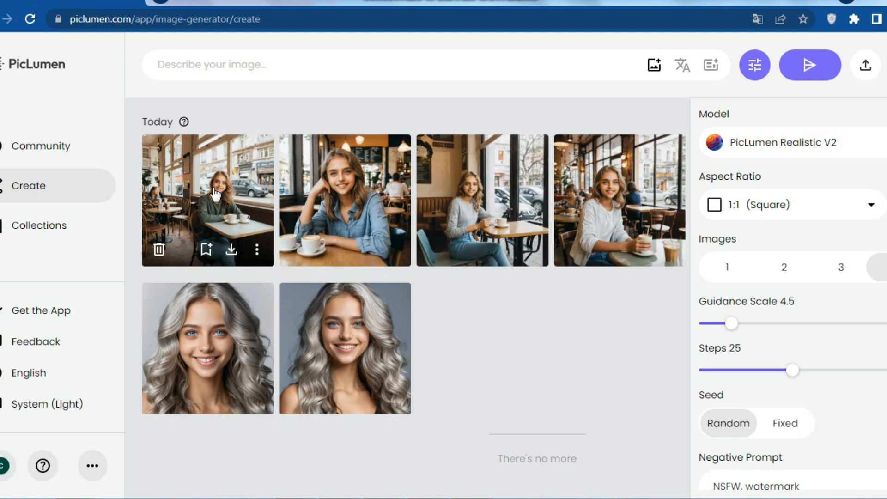
click(250, 203)
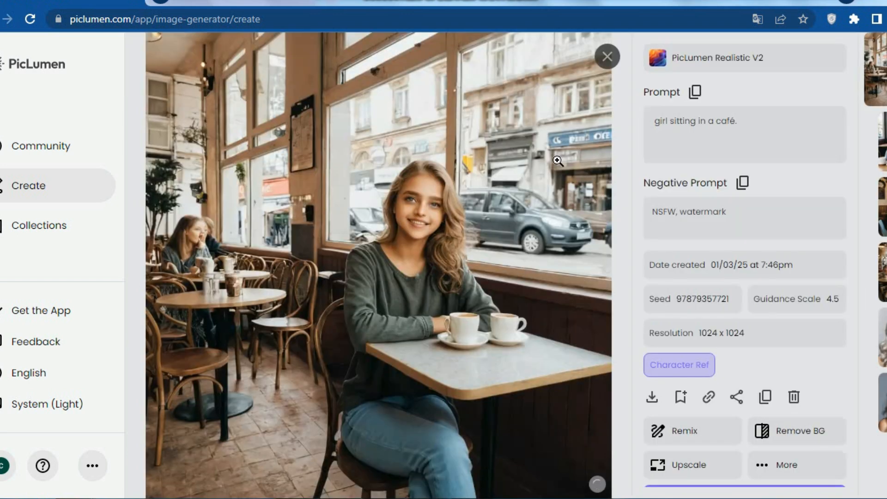
key(Down)
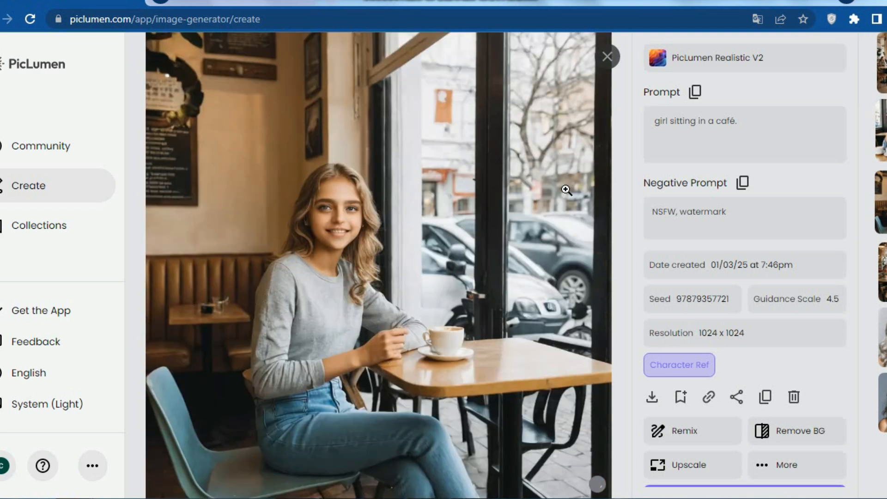
key(Down)
key(Down)
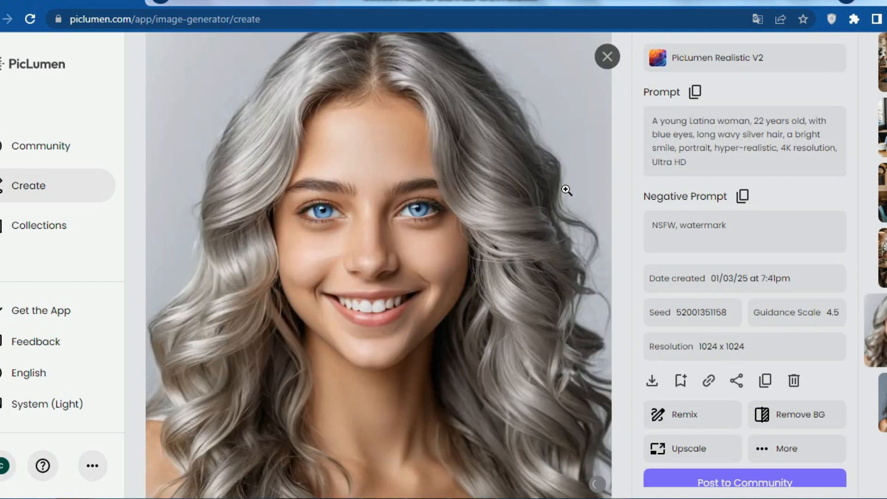
key(Up)
key(Up)
key(Up)
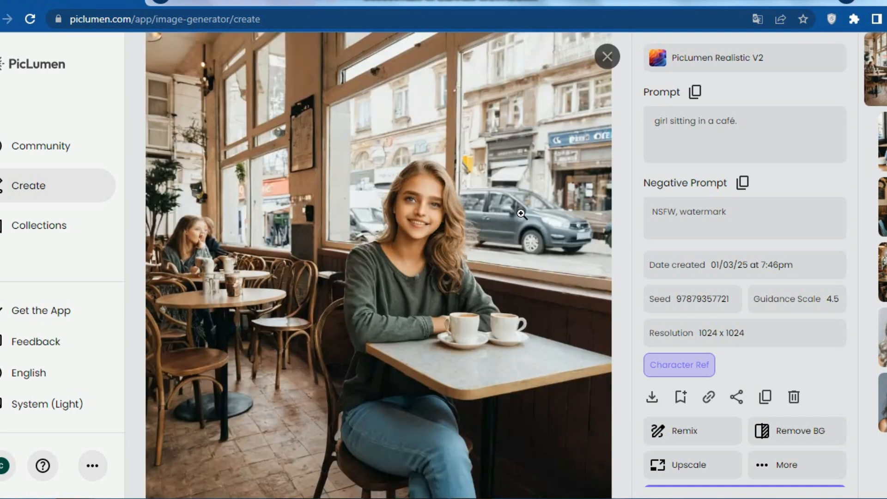
key(Down)
key(Up)
key(Down)
key(Down)
key(Up)
key(Up)
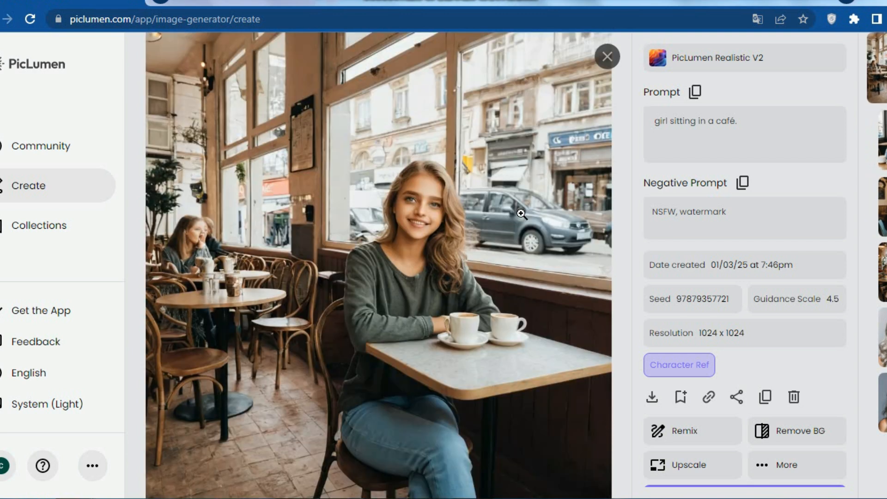
key(Down)
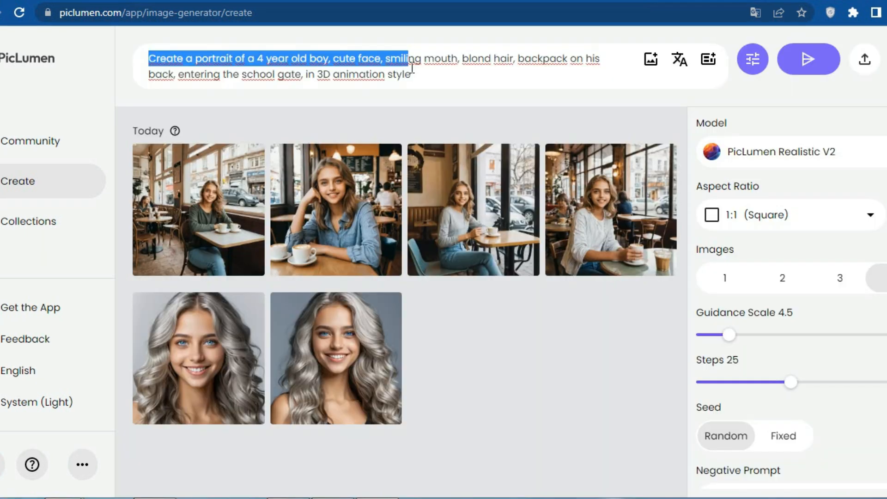
Step: Review the prompt for a 3D animation style portrait of a 4 year old boy entering the school gate, and generate the images
drag(407, 59, 429, 73)
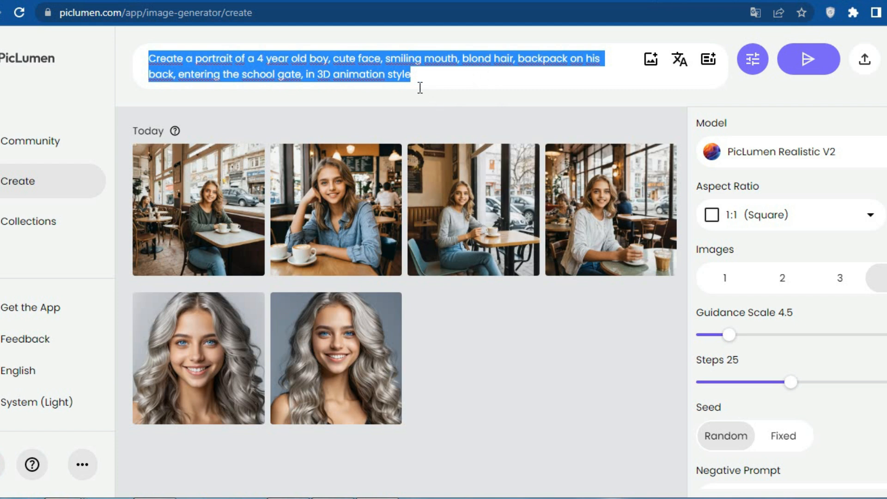
click(158, 62)
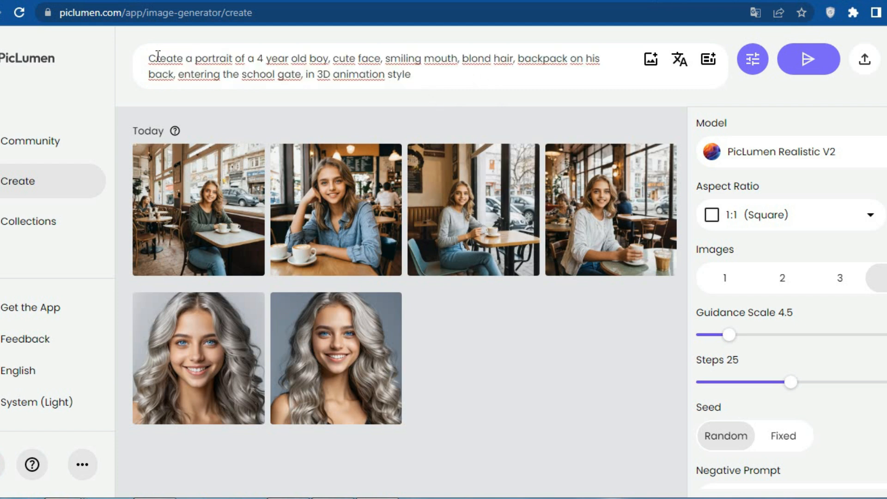
drag(151, 56, 546, 70)
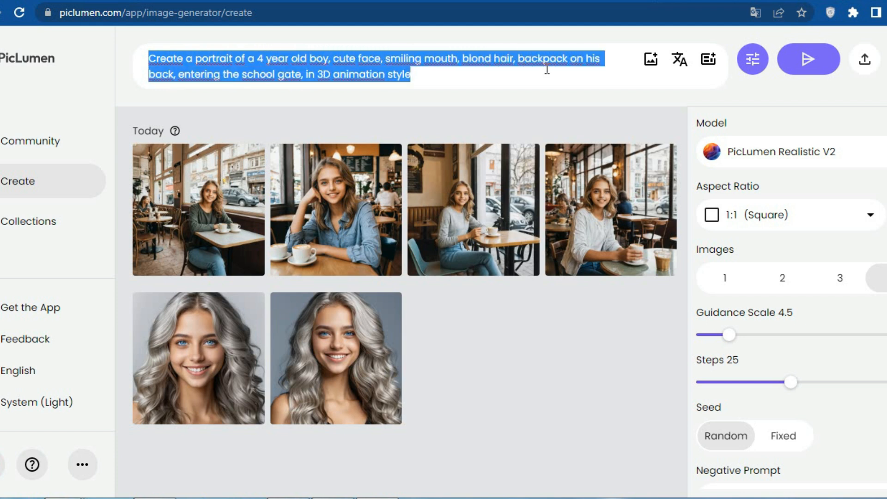
click(819, 66)
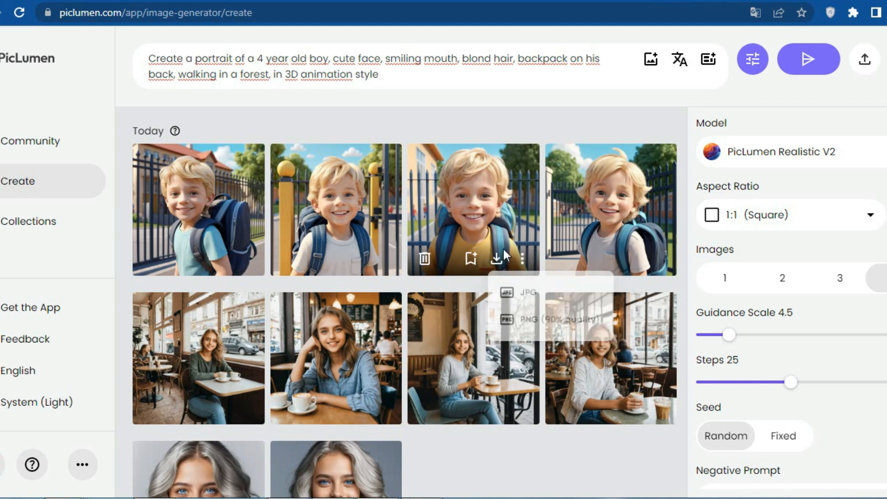
Step: Download the school gate portrait of the boy in the yellow shirt as JPG and add it as the reference image with type Character Ref
mouse_move(498, 267)
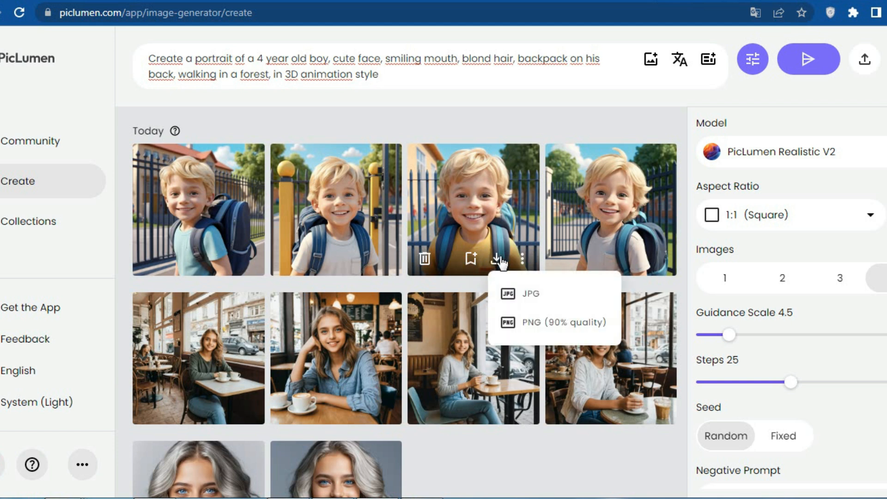
key(ctrl+a)
click(651, 60)
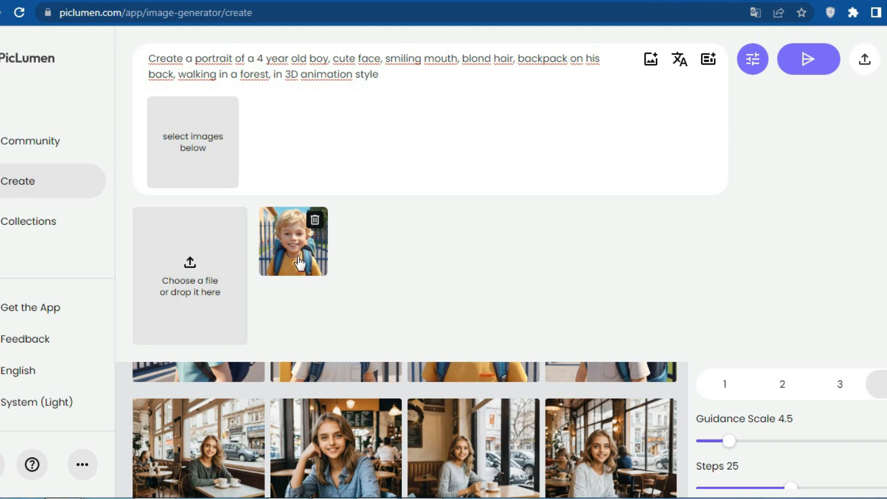
click(297, 256)
click(309, 134)
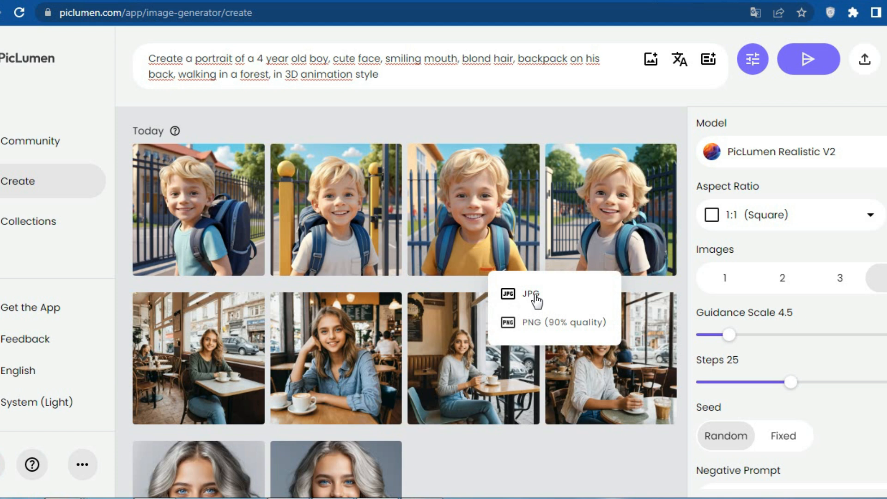
click(531, 295)
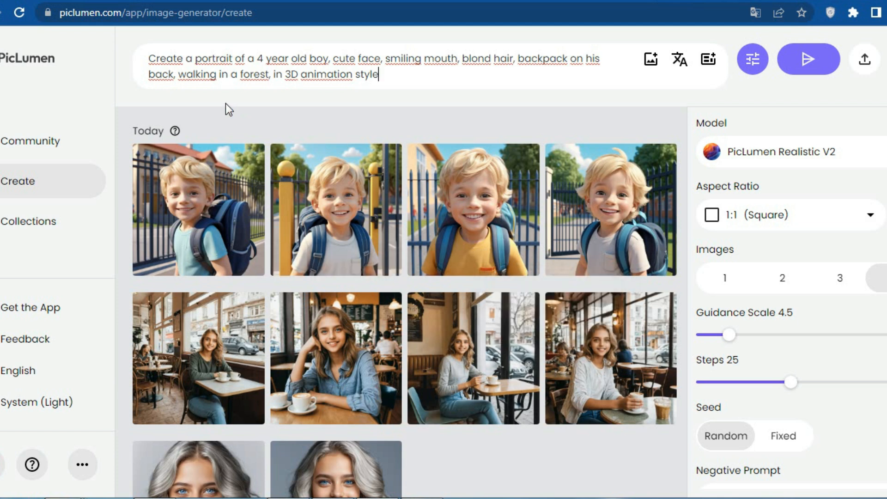
Step: Review the 3D animation style prompt for the 4 year old boy walking in a forest, and generate images with the character reference
double_click(151, 57)
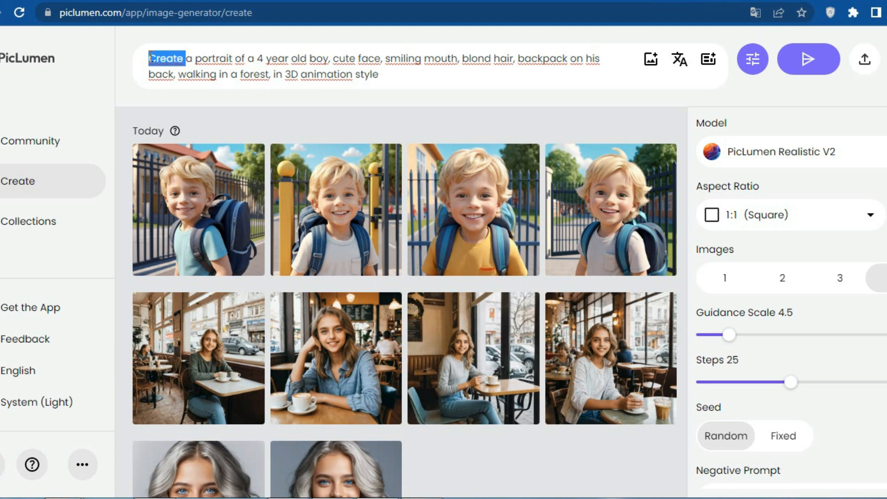
click(185, 58)
drag(148, 58, 272, 60)
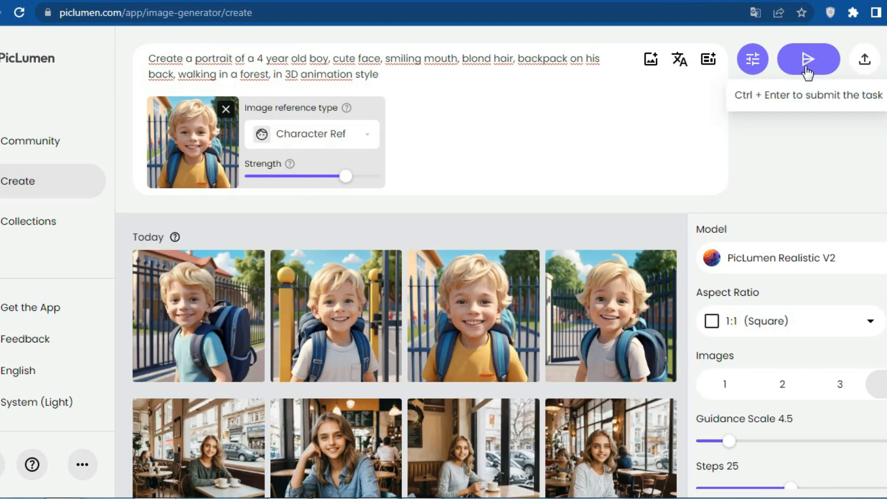
click(809, 73)
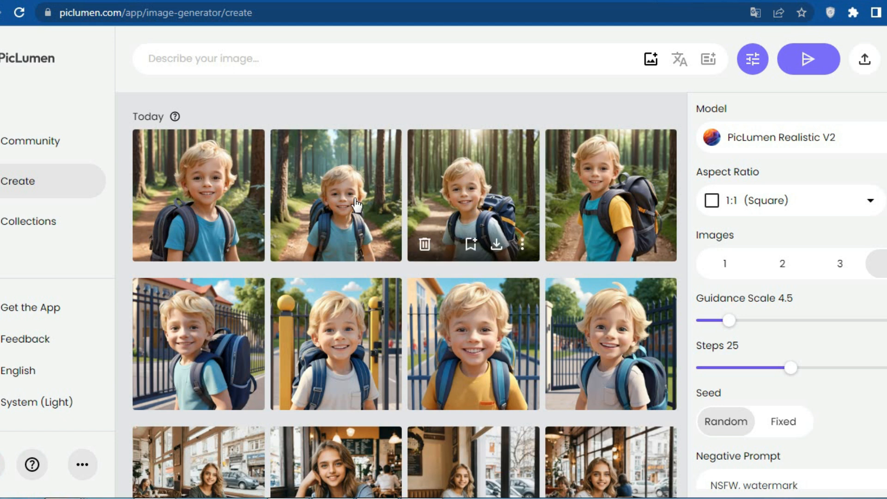
Step: View the generated forest images at full size and compare the boy's face with the school gate portraits
click(237, 196)
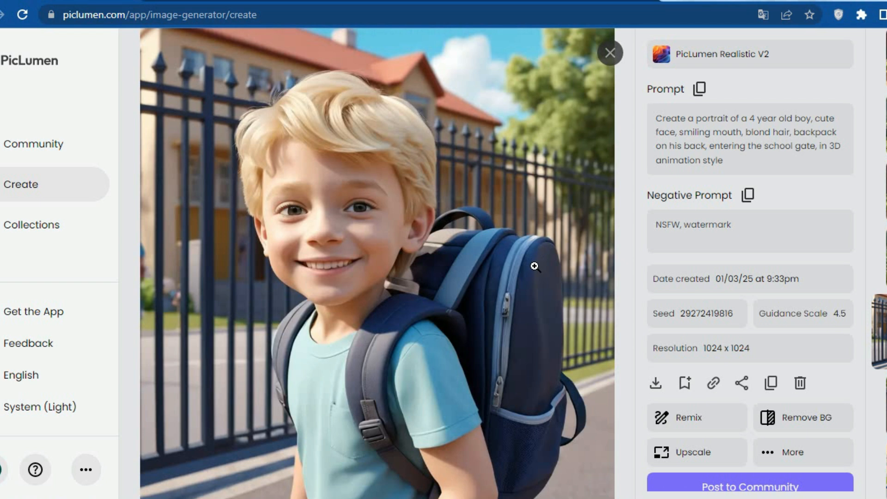
key(Left)
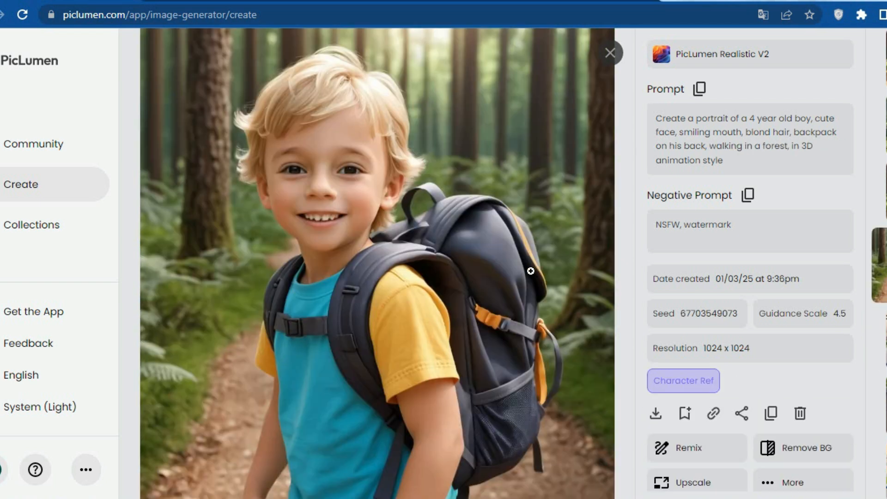
key(Escape)
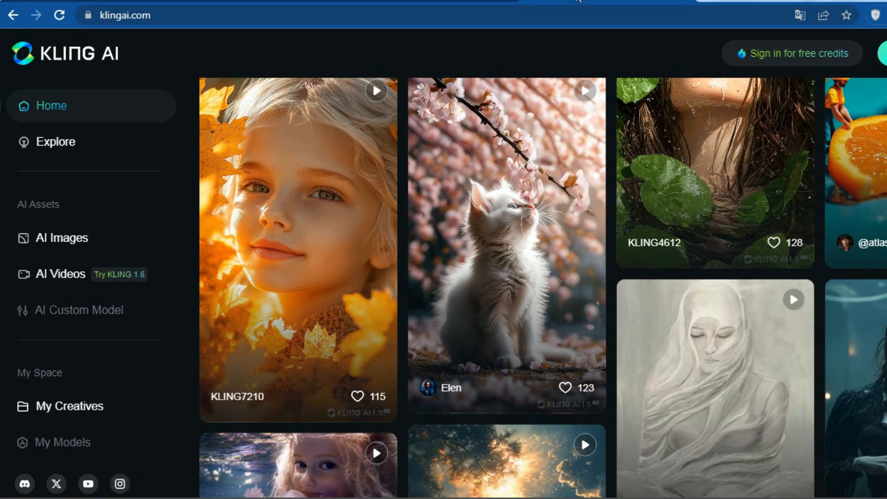
Step: Switch to Kling AI and browse the sample videos on its home page
scroll(521, 175, down, 5)
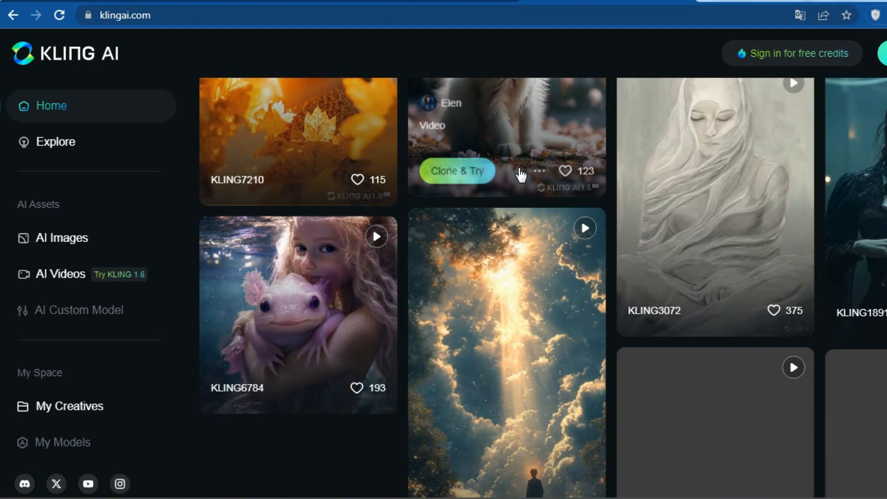
scroll(521, 176, up, 2)
scroll(521, 176, down, 5)
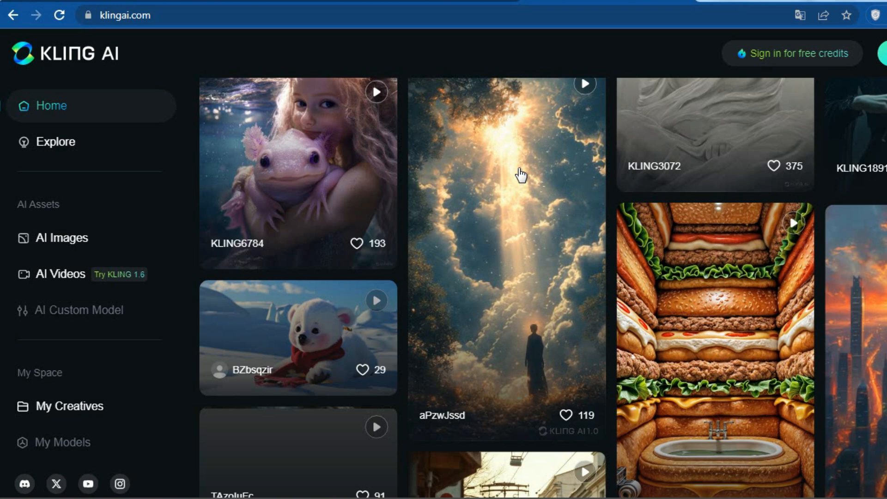
scroll(521, 176, down, 6)
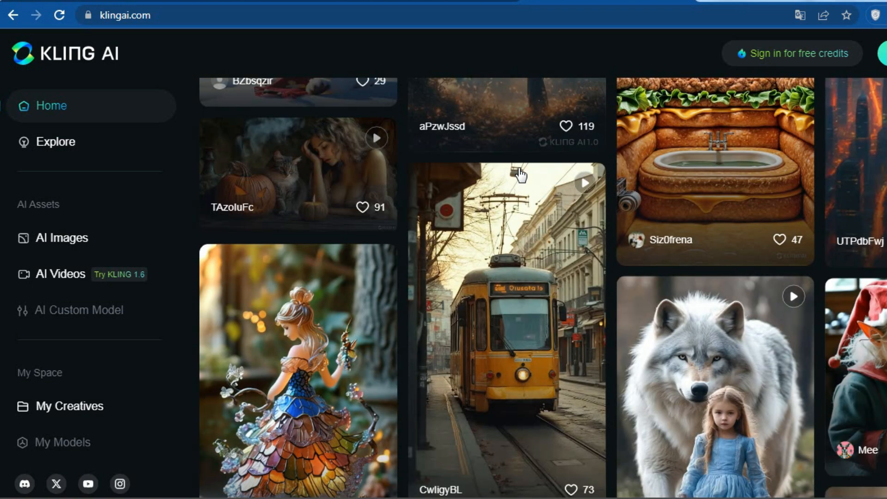
scroll(520, 175, down, 8)
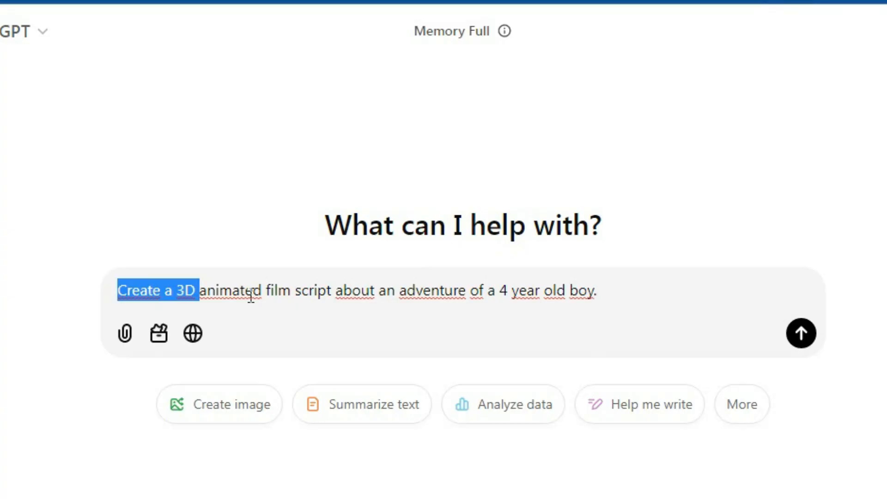
Step: Switch to ChatGPT and review the prompt "Create a 3D animated film script about an adventure of a 4 year old boy."
click(664, 292)
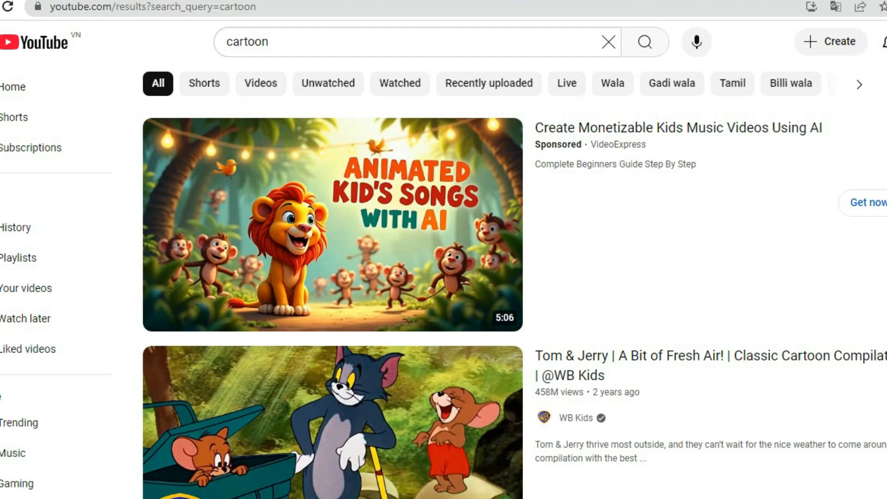
Step: Switch to YouTube and browse the search results for "cartoon"
scroll(333, 277, down, 6)
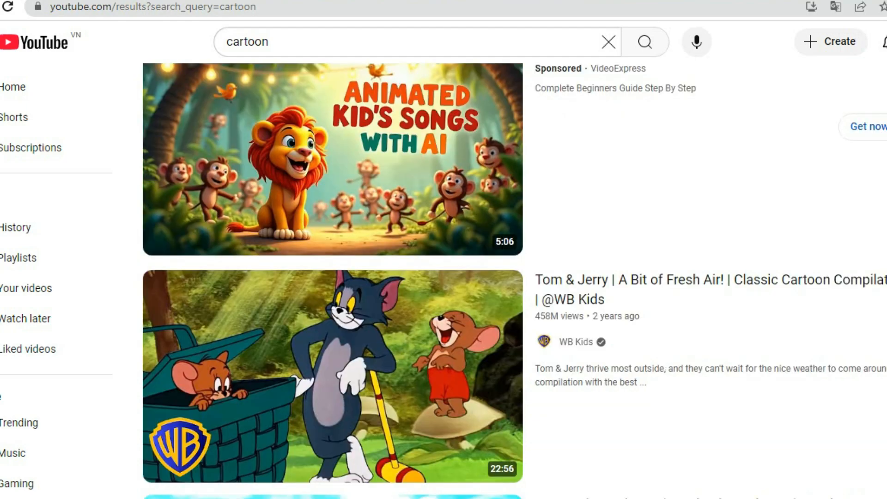
scroll(333, 277, down, 5)
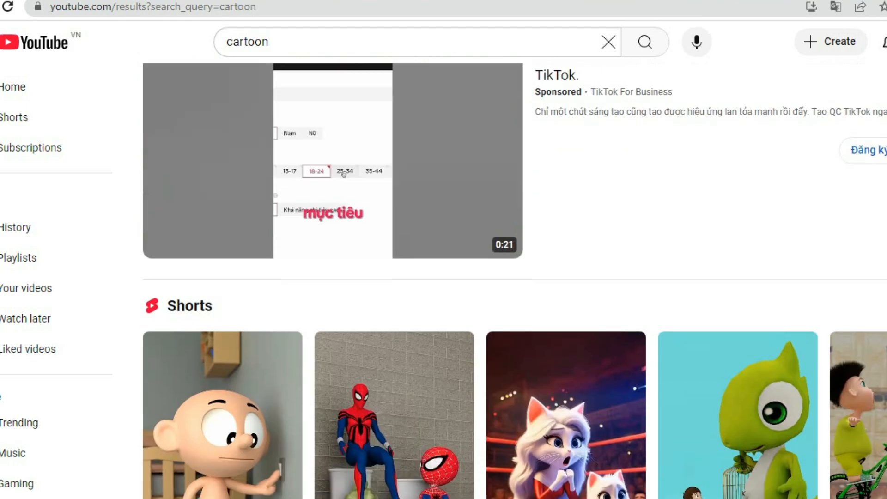